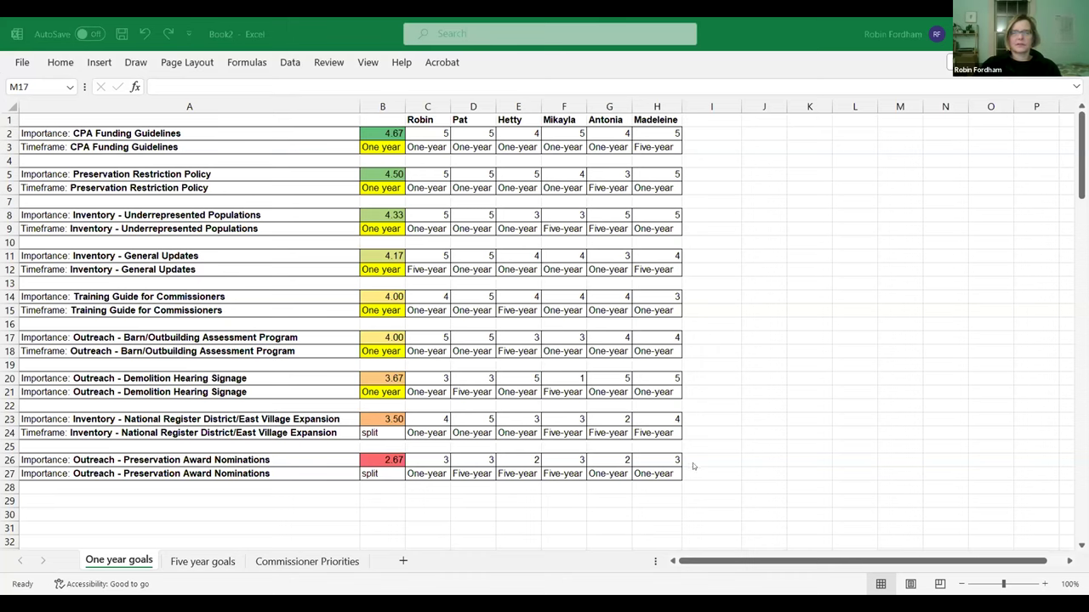
click(755, 456)
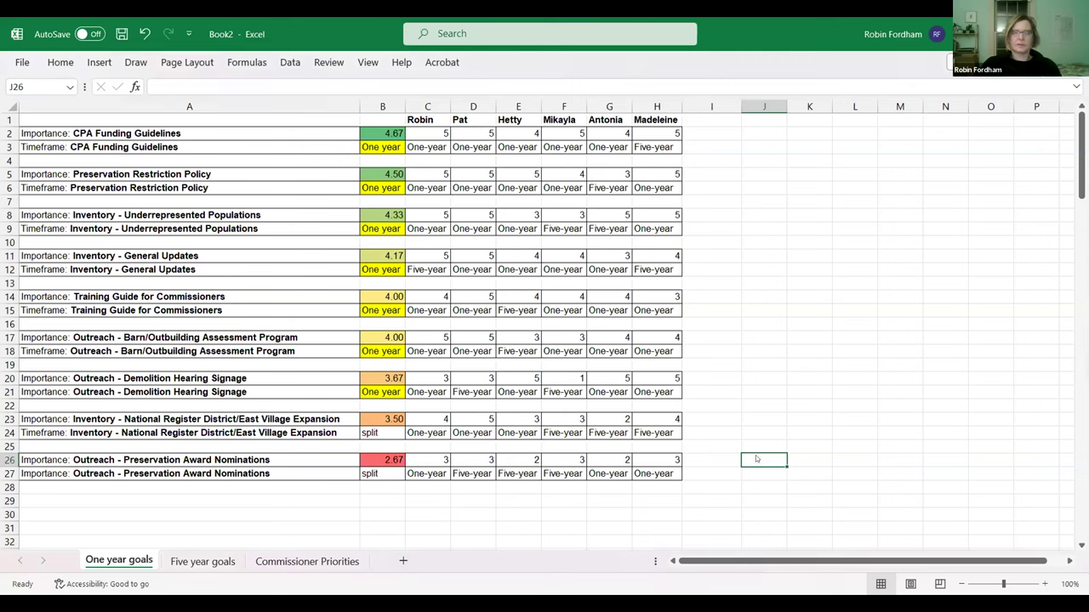
key(ctrl+minus)
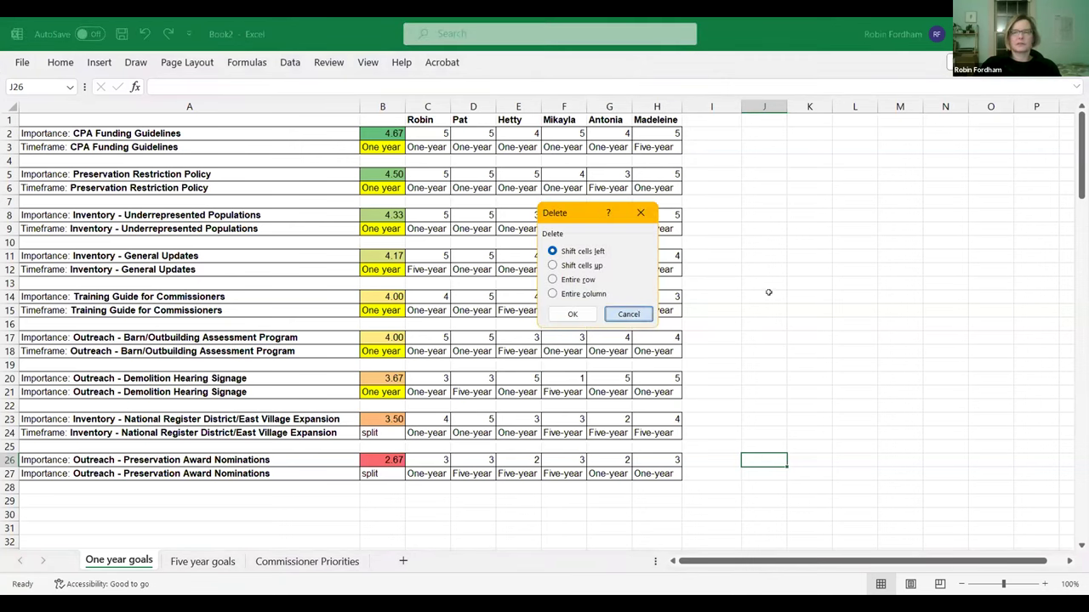
key(Escape)
click(768, 292)
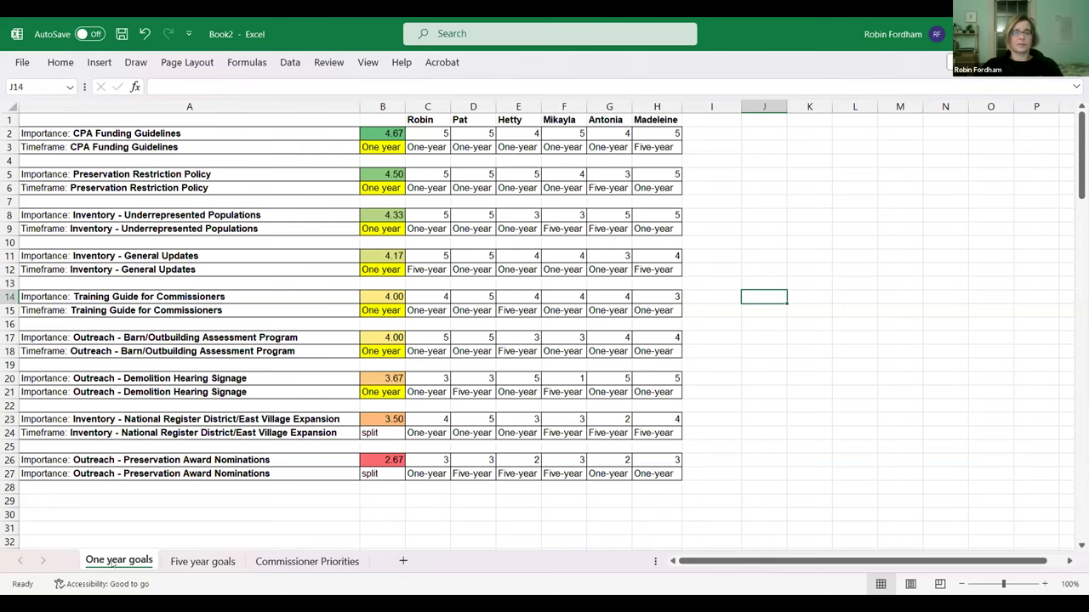
Step: Compare the split-timeframe goals on the five-year and one-year sheets, and look over the Commissioner Priorities sheet
click(203, 562)
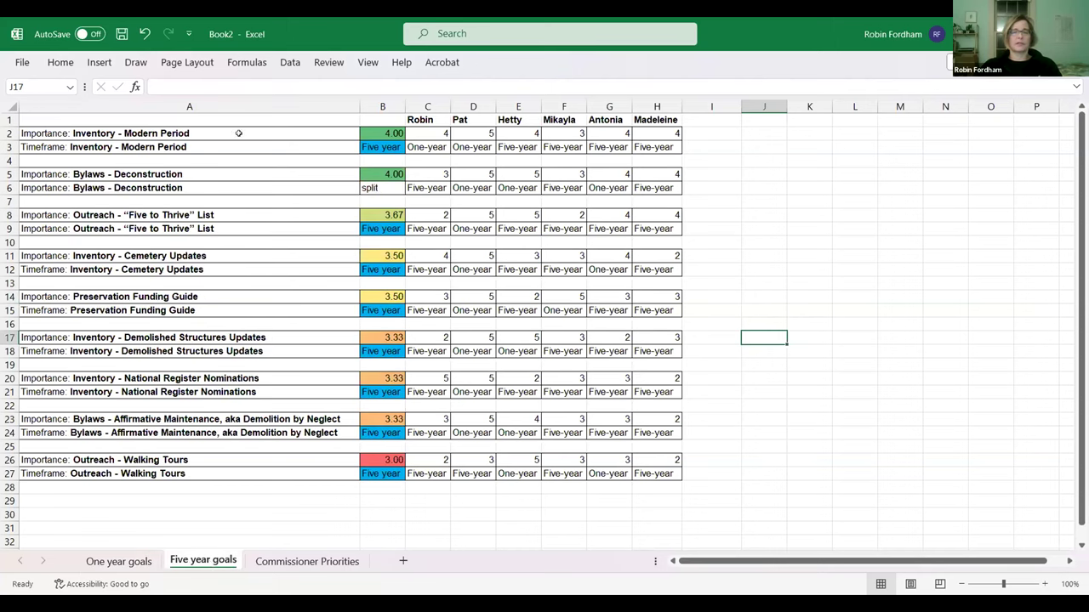
click(220, 175)
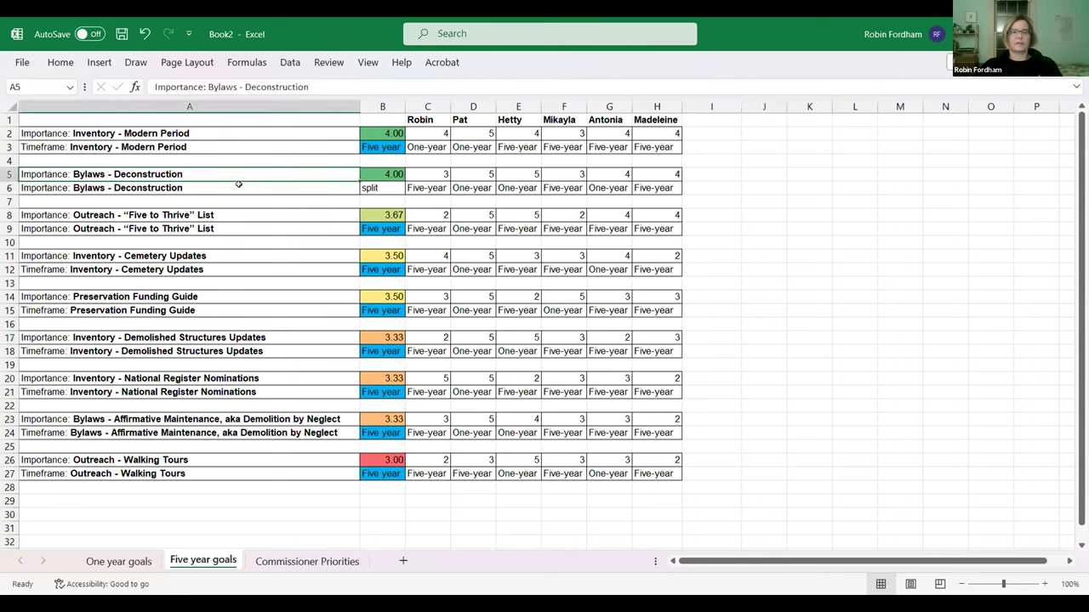
click(106, 562)
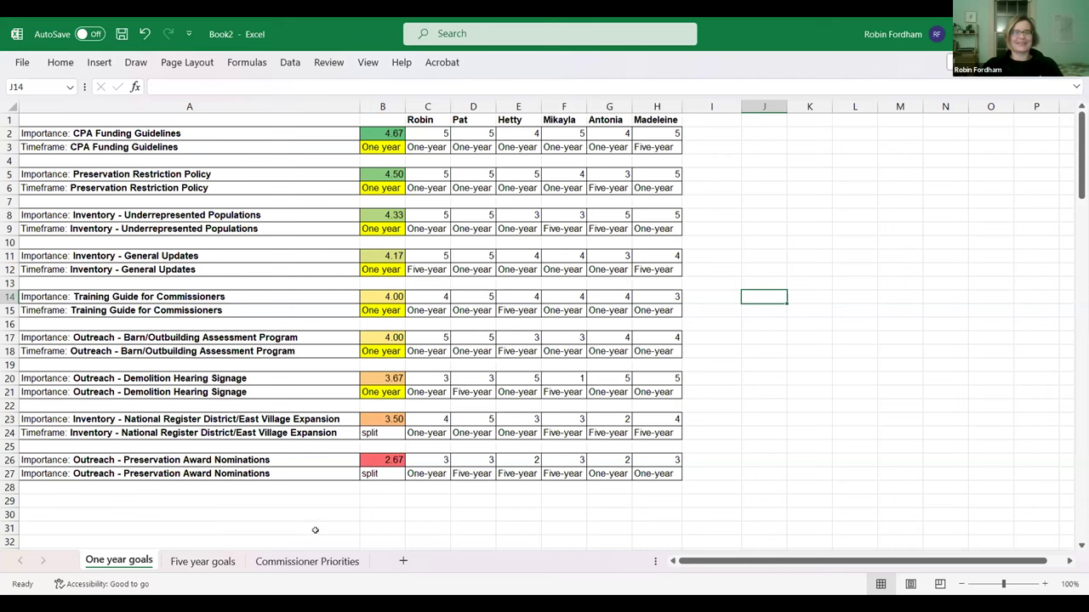
click(182, 419)
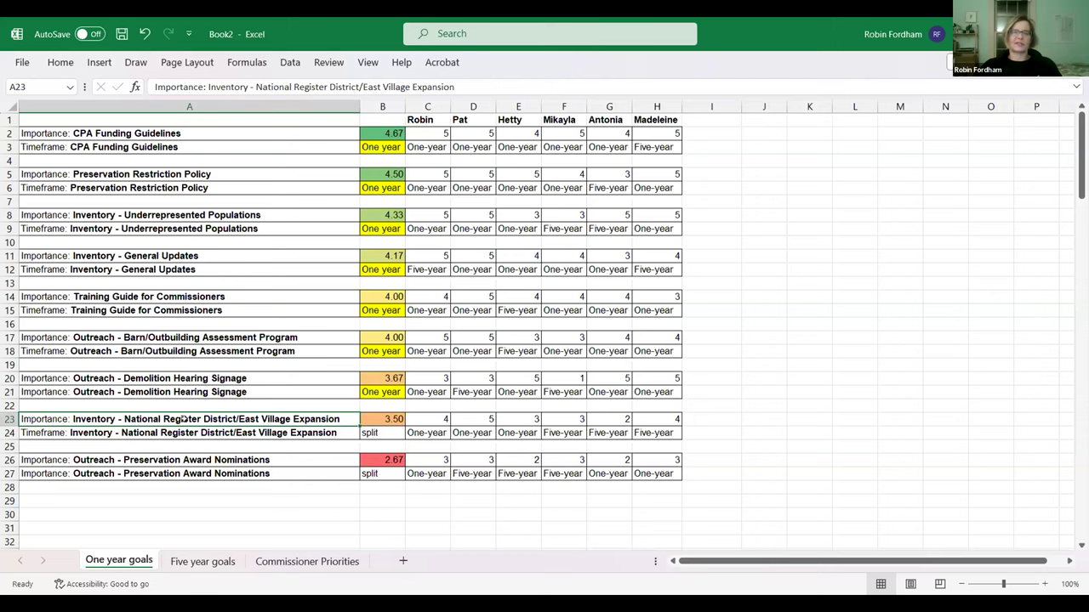
click(207, 433)
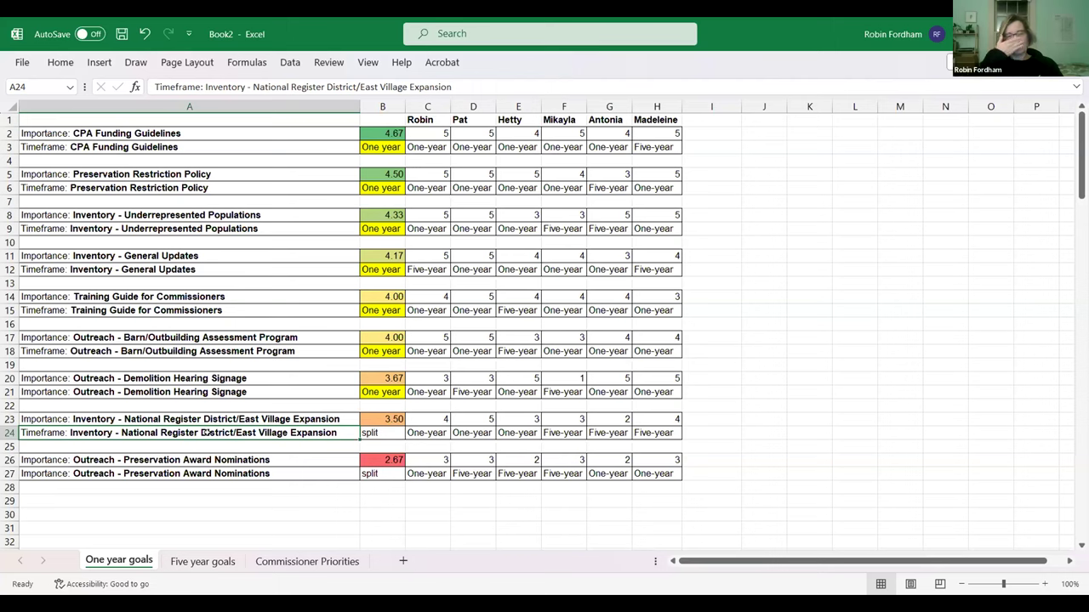
click(202, 562)
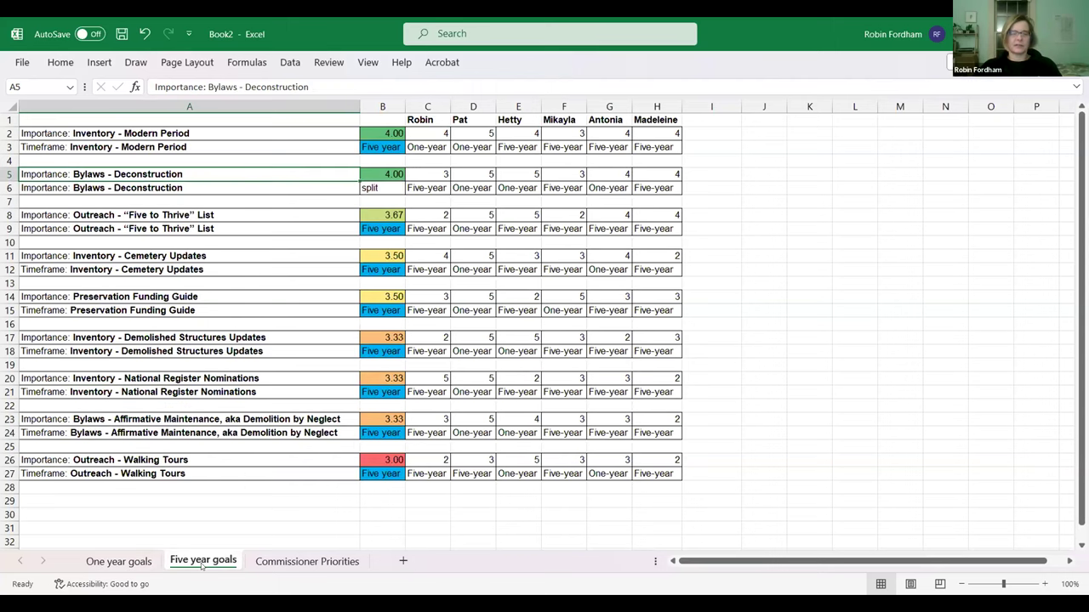
click(296, 563)
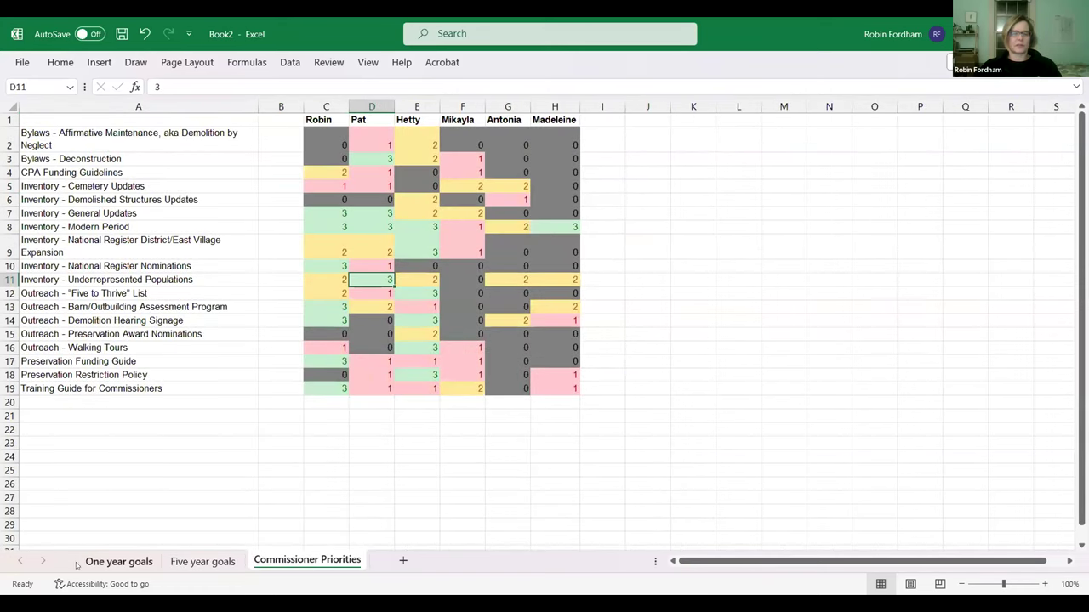
Step: Review the ratings for Demolition Hearing Signage, National Register District/East Village Expansion and Preservation Award Nominations on the One year goals sheet
click(116, 563)
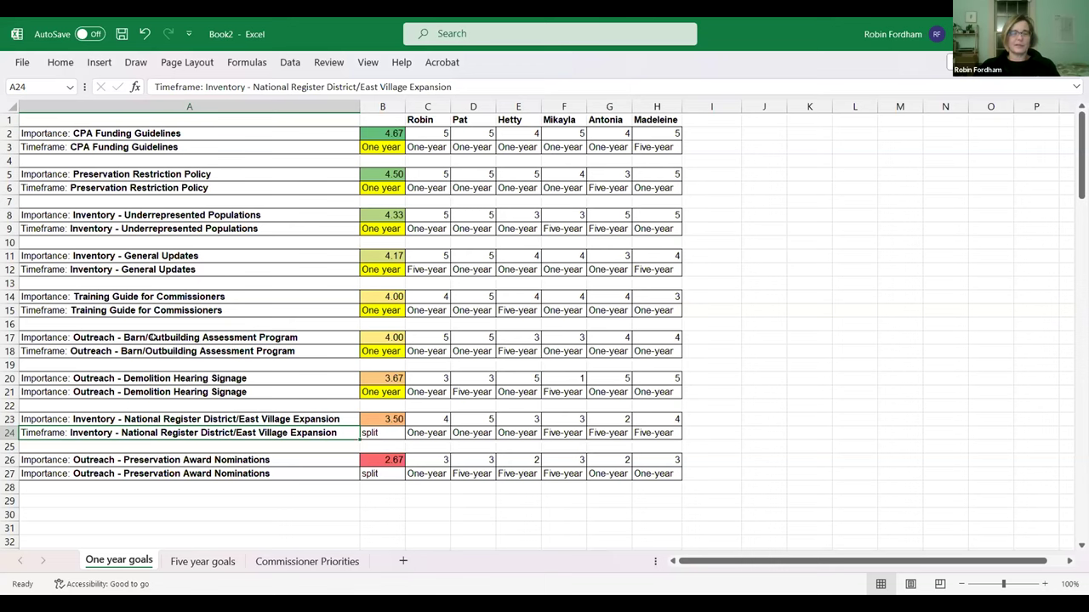
click(121, 387)
click(114, 375)
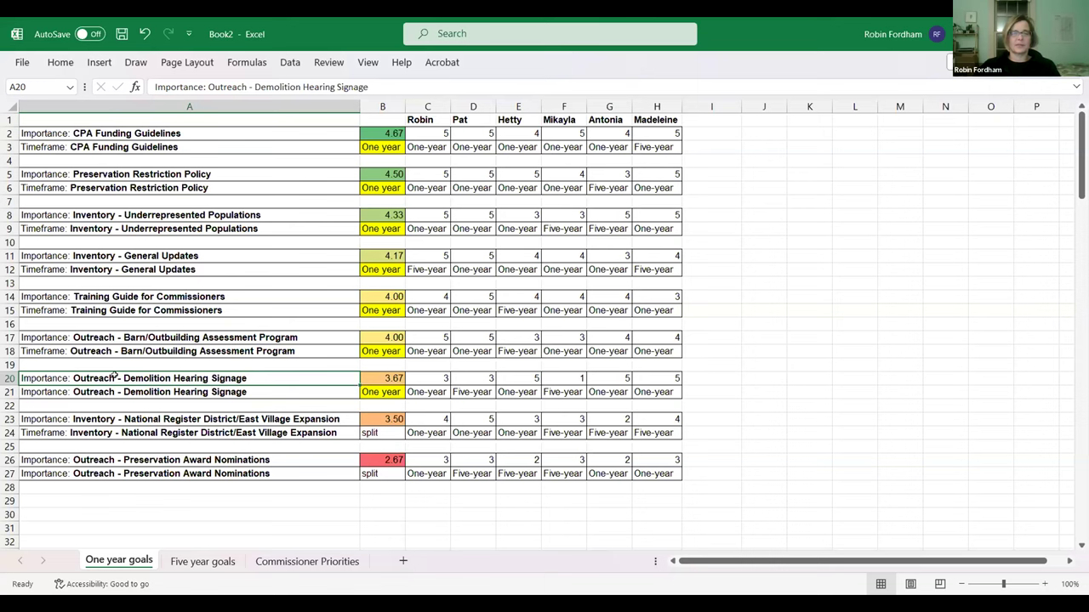
click(113, 420)
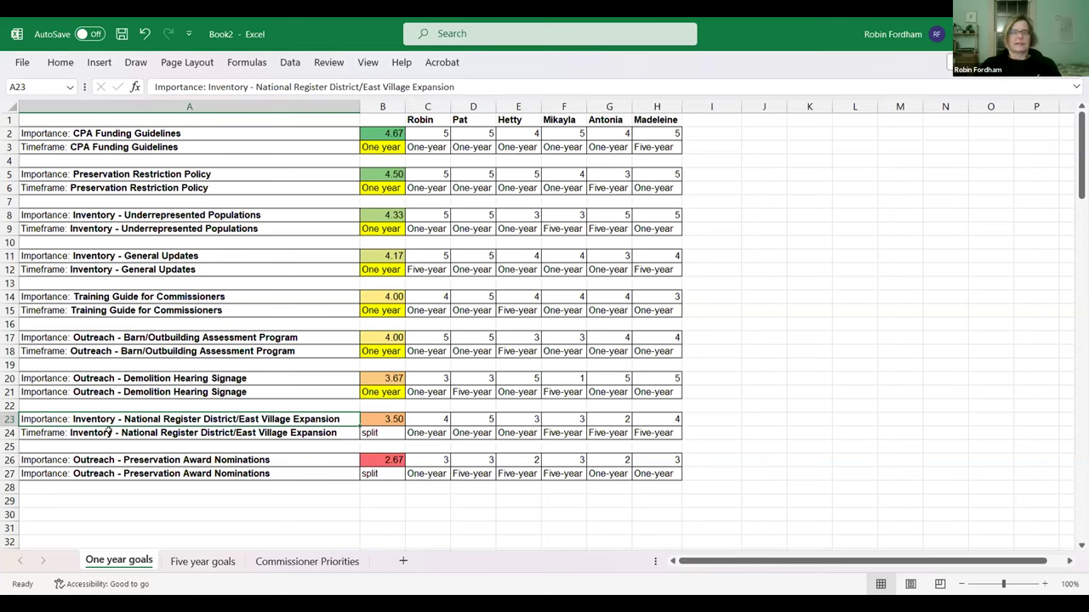
click(85, 458)
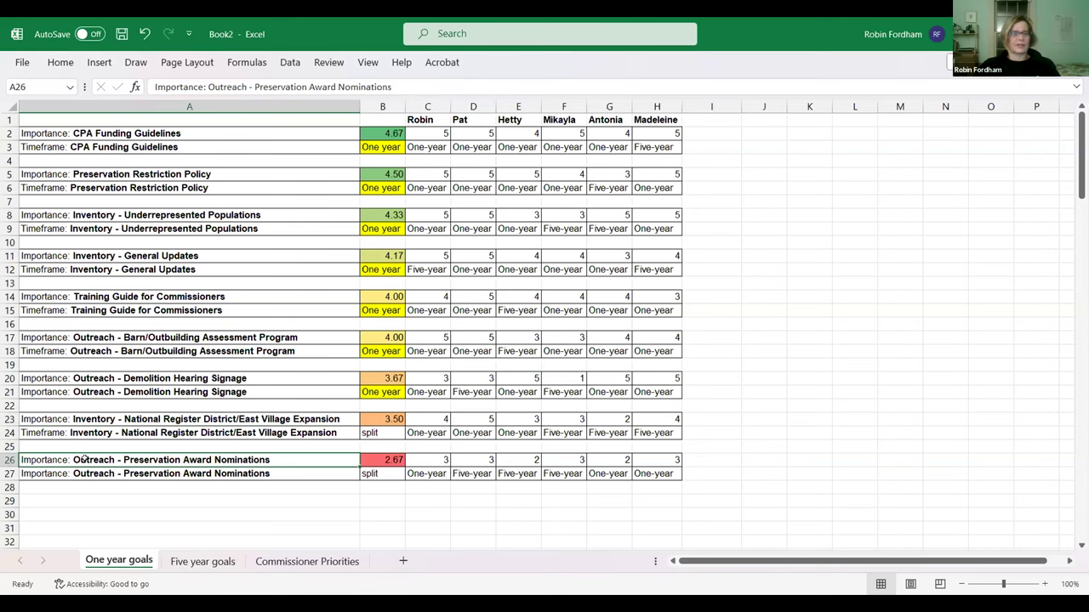
click(88, 474)
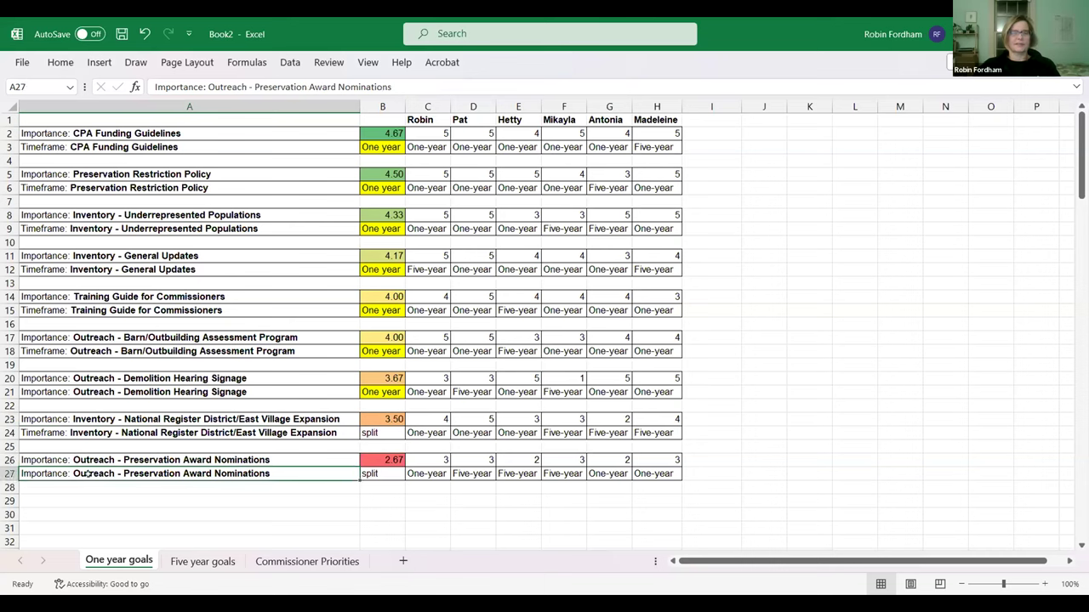
click(71, 459)
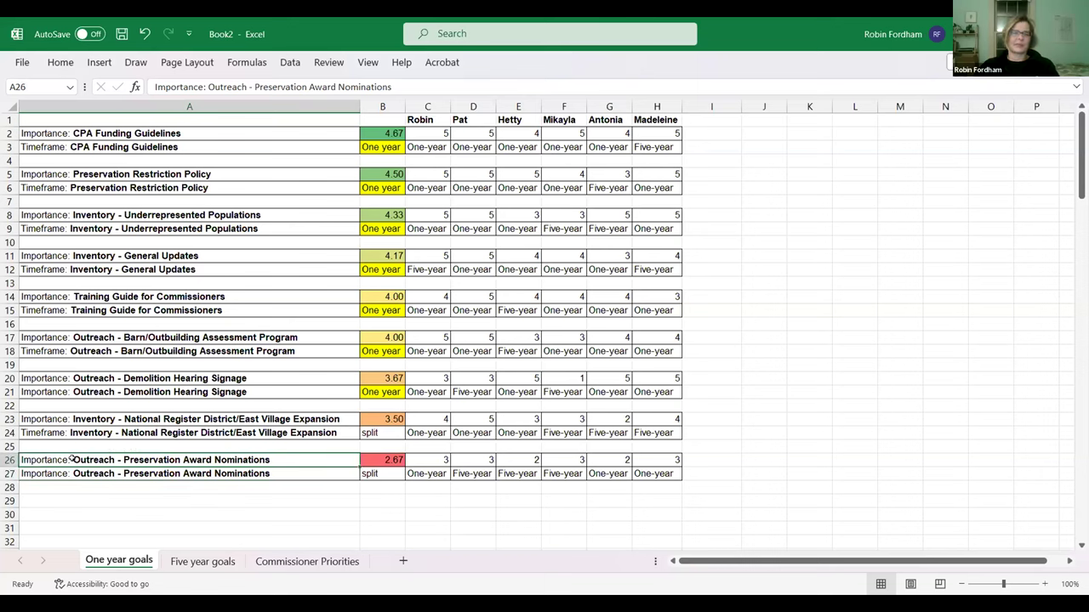
click(169, 469)
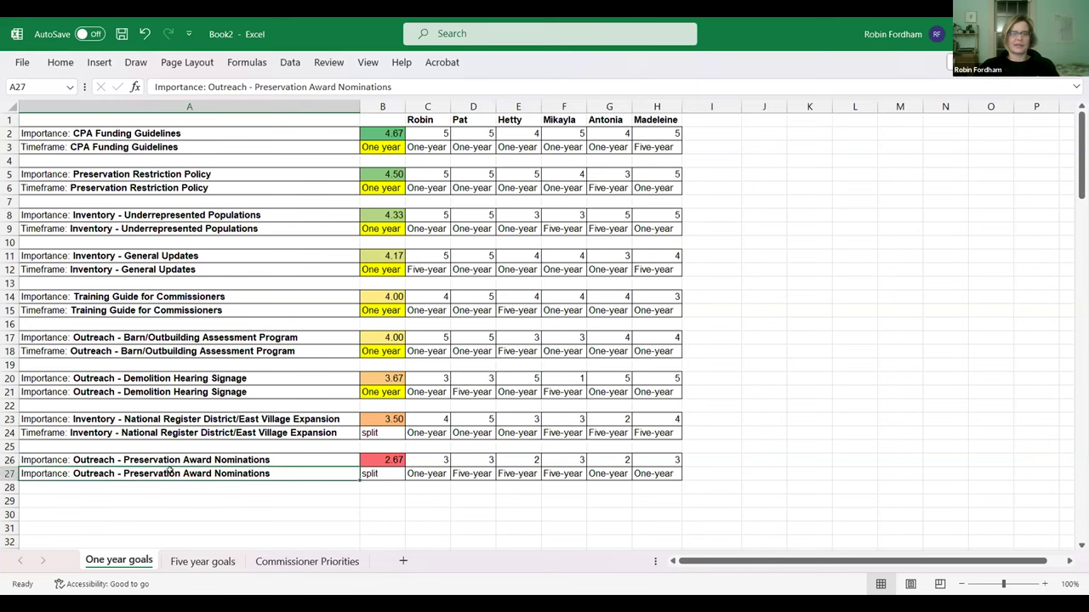
click(125, 456)
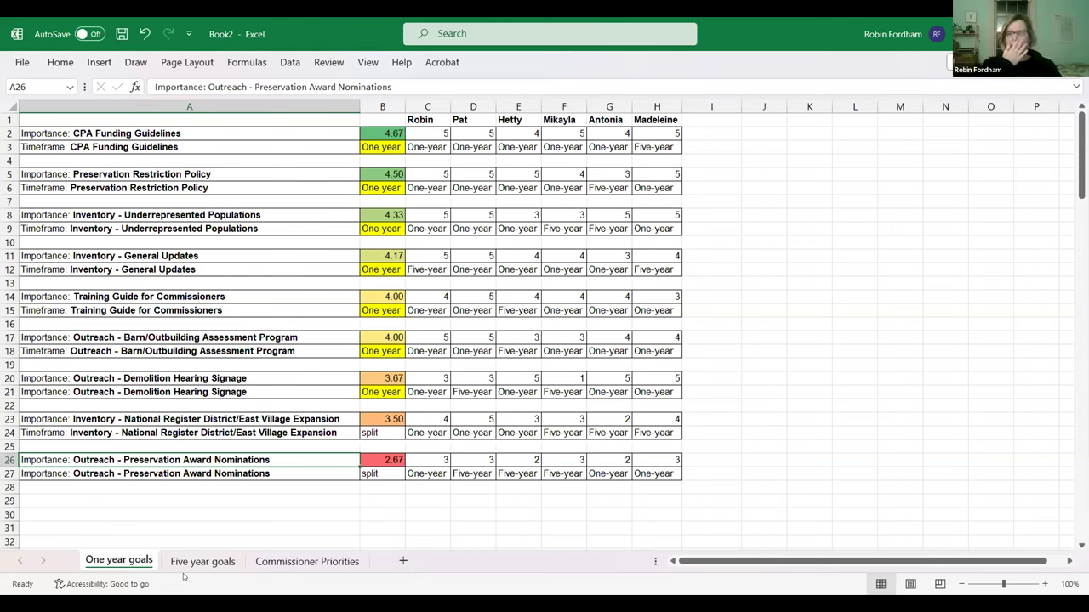
click(719, 459)
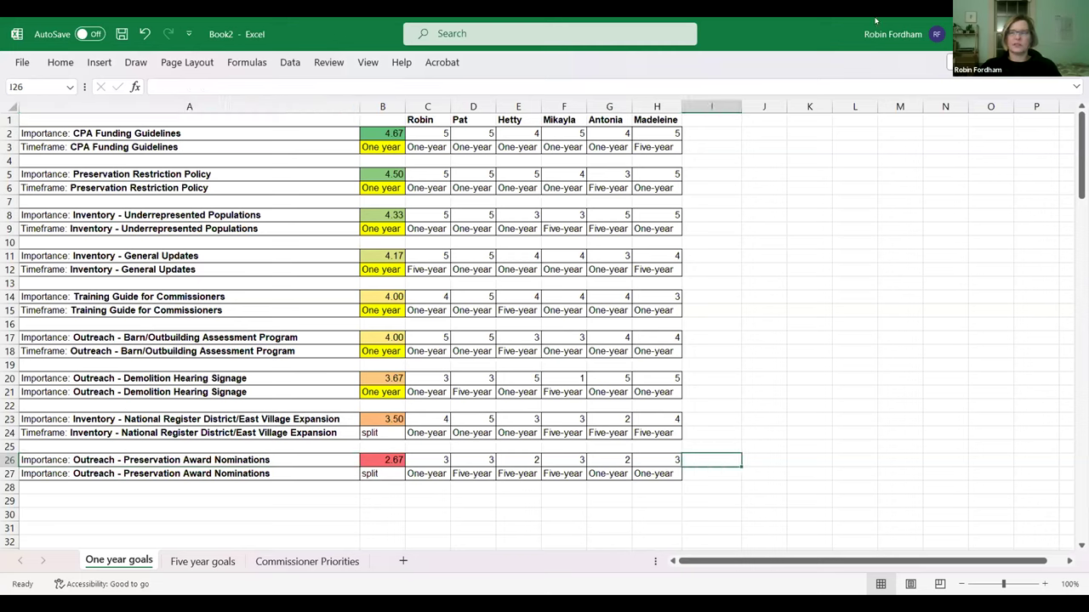
Step: Add the column header "Assigned to" in cell J1 of the One year goals sheet
click(759, 115)
text(Assi)
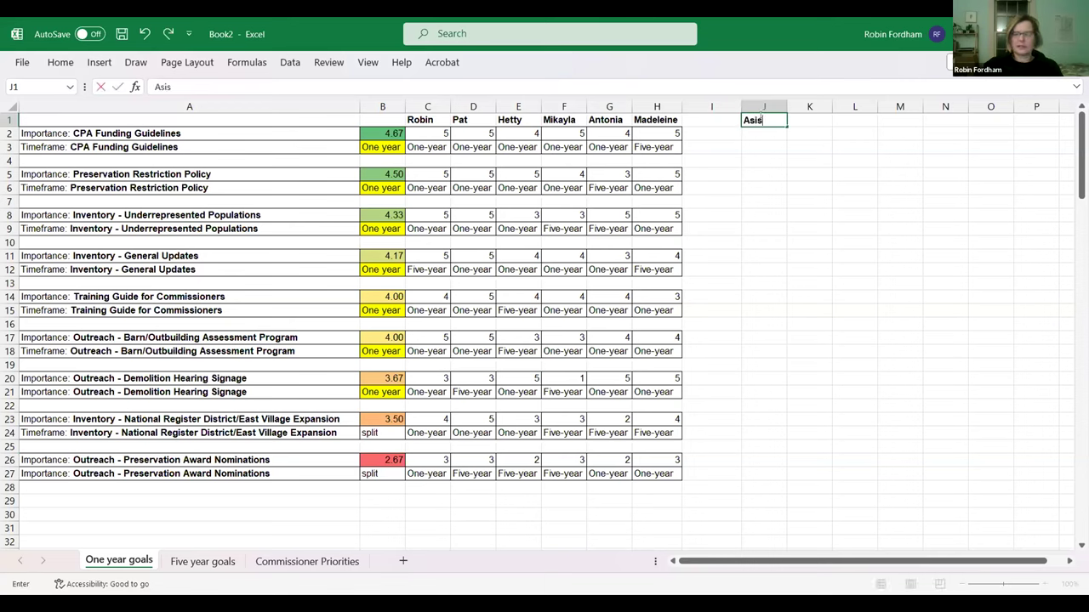
key(BackSpace)
key(BackSpace)
text(sign)
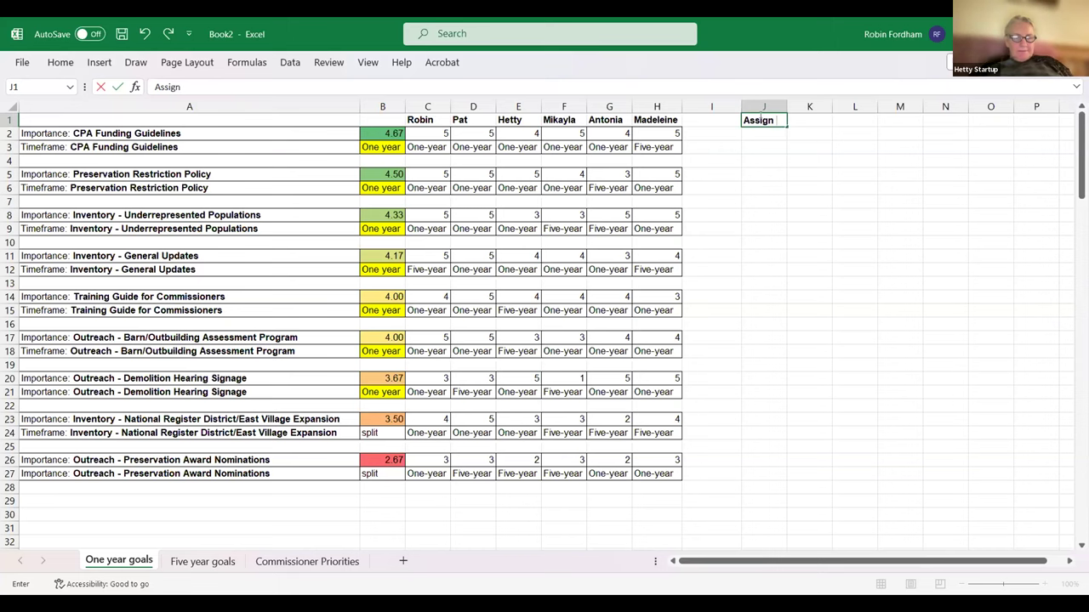
text(ed to)
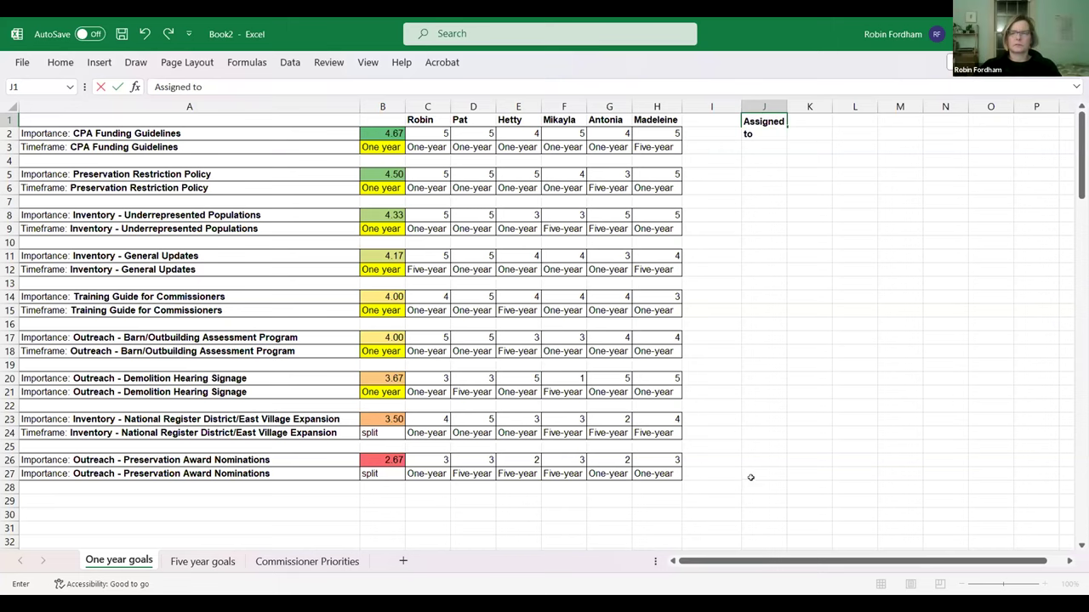
Step: Enter the responsible commissioner's first name in J27 for Preservation Award Nominations and widen column J to fit its header
click(750, 477)
text(Hetty)
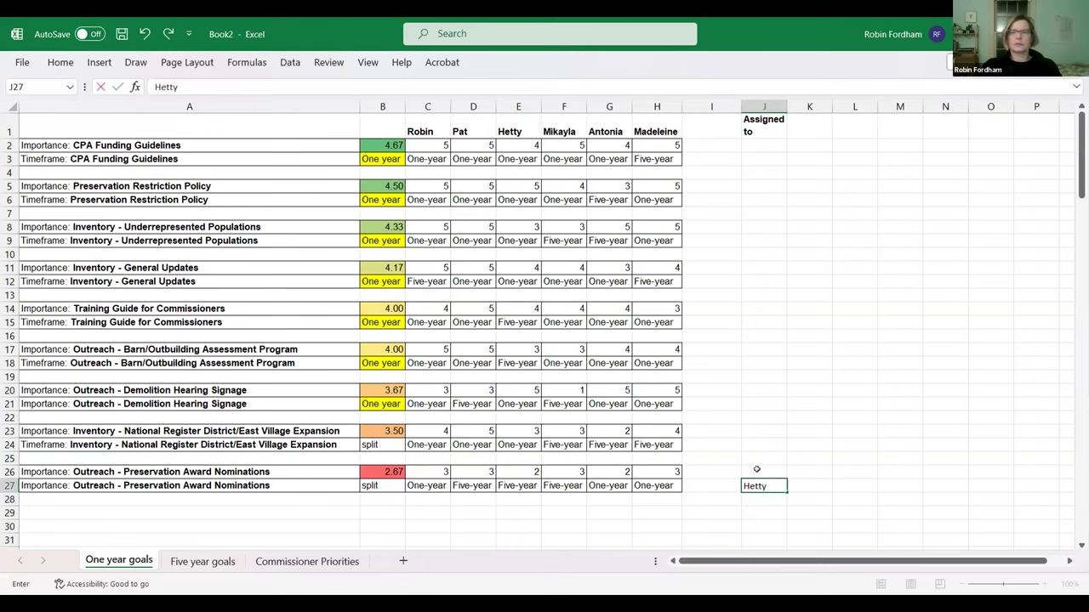
click(812, 212)
drag(785, 105, 802, 105)
Step: Review each goal on the Five year goals sheet in order, from Inventory - Modern Period down to Outreach - Walking Tours
click(189, 563)
click(222, 130)
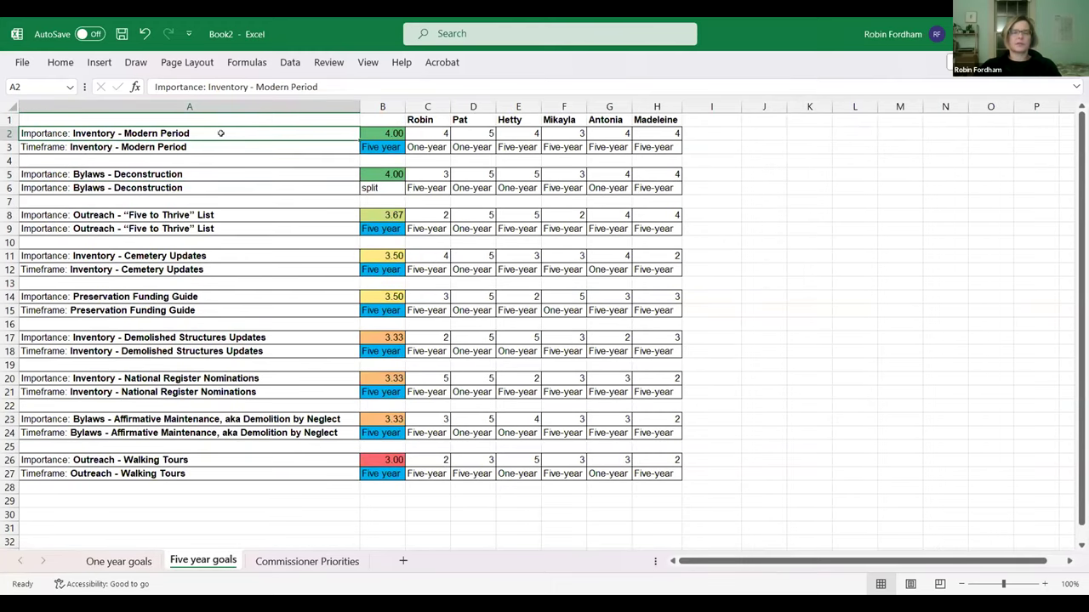
click(215, 176)
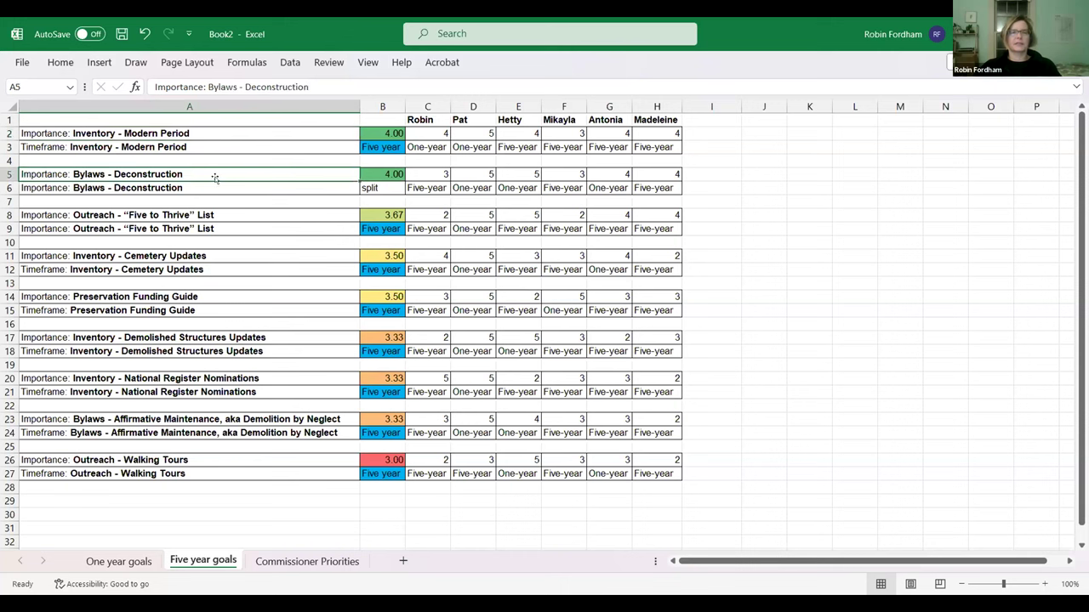
click(205, 221)
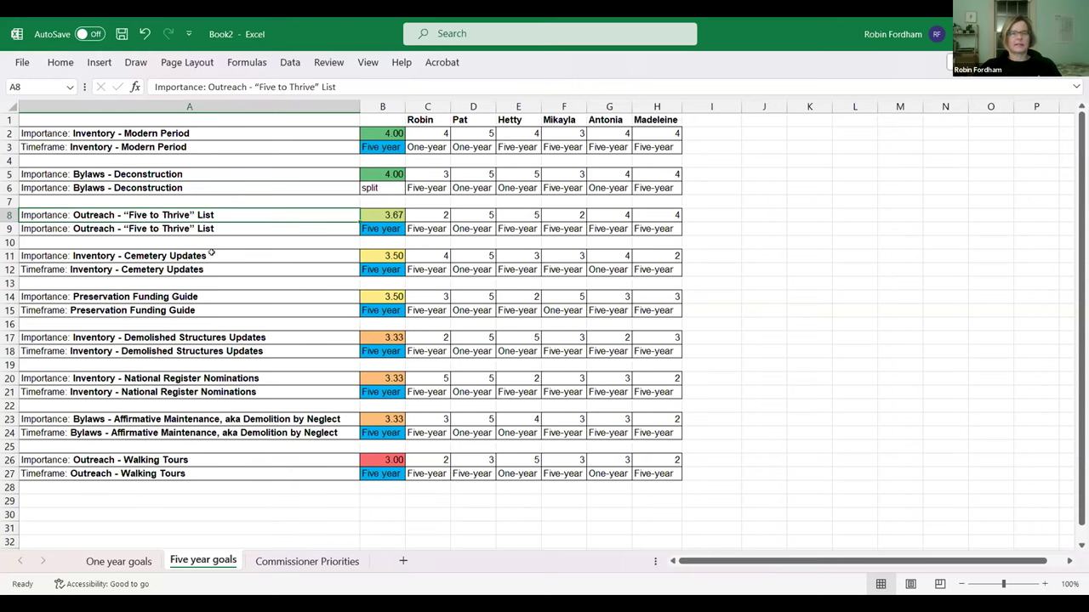
click(211, 255)
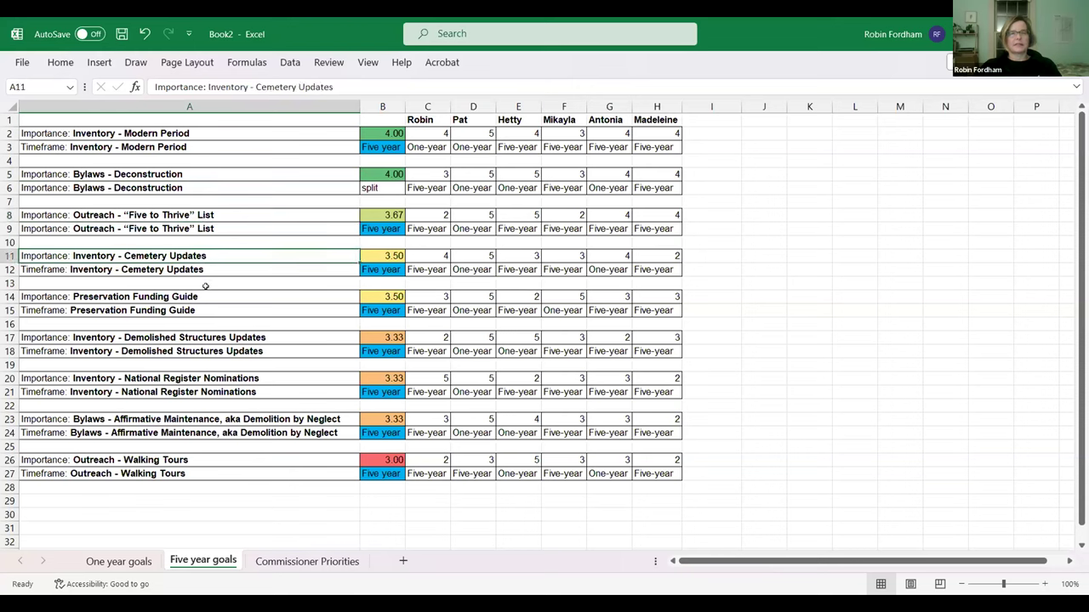
click(206, 293)
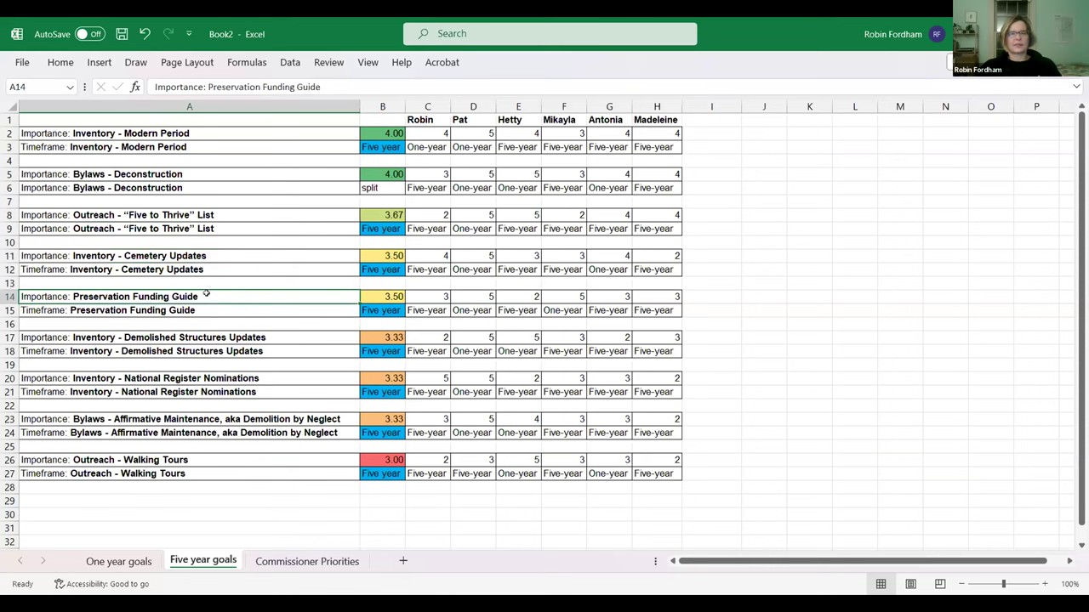
click(270, 338)
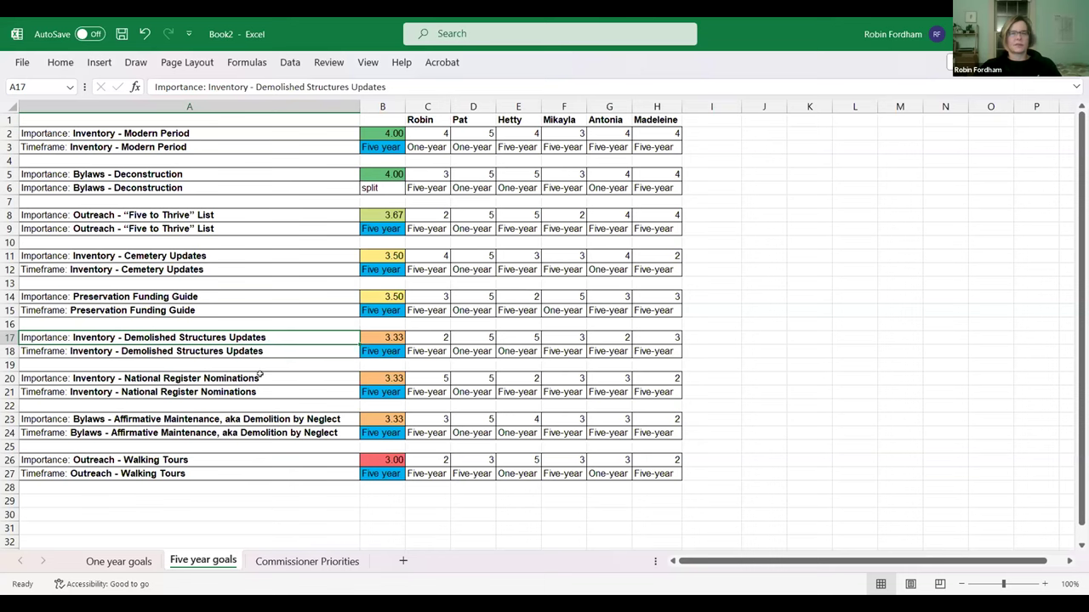
click(260, 378)
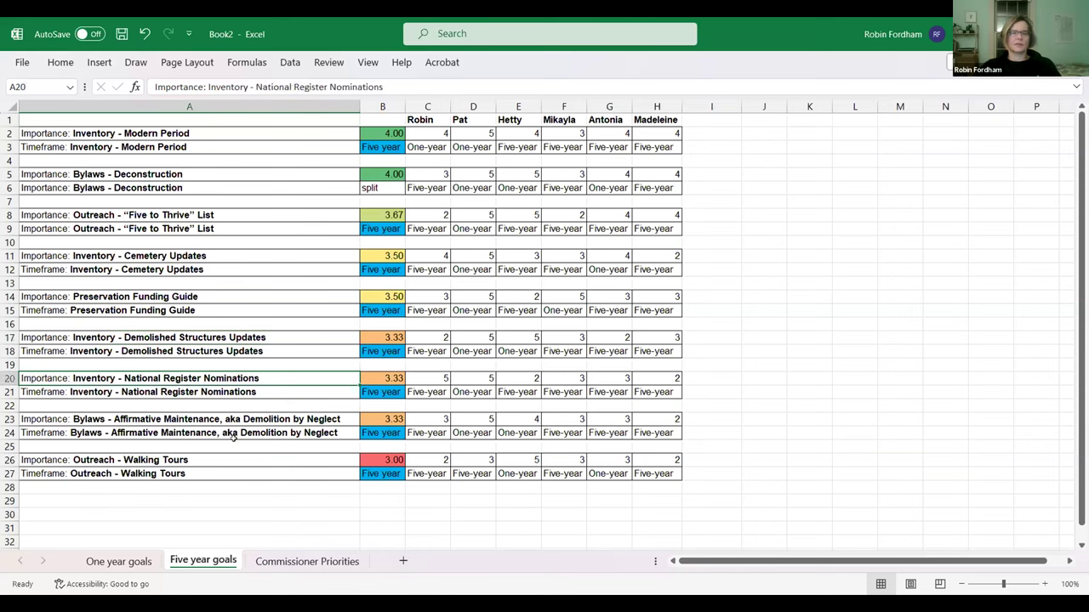
click(159, 418)
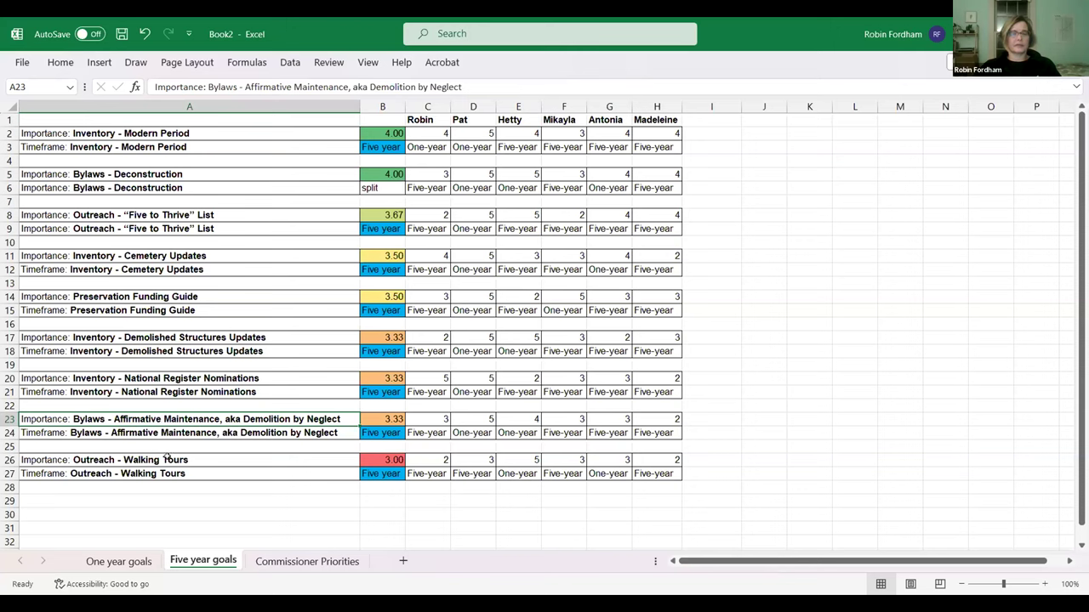
click(168, 458)
click(160, 473)
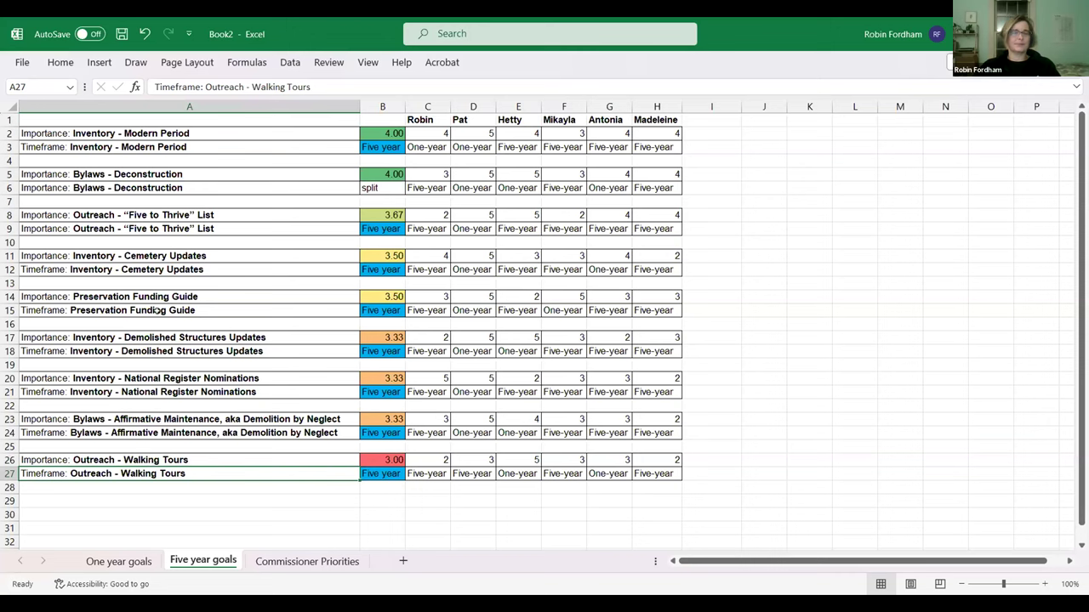
Step: Recheck the One year goals sheet, and view the commissioners' individual scores on the Commissioner Priorities sheet
click(114, 563)
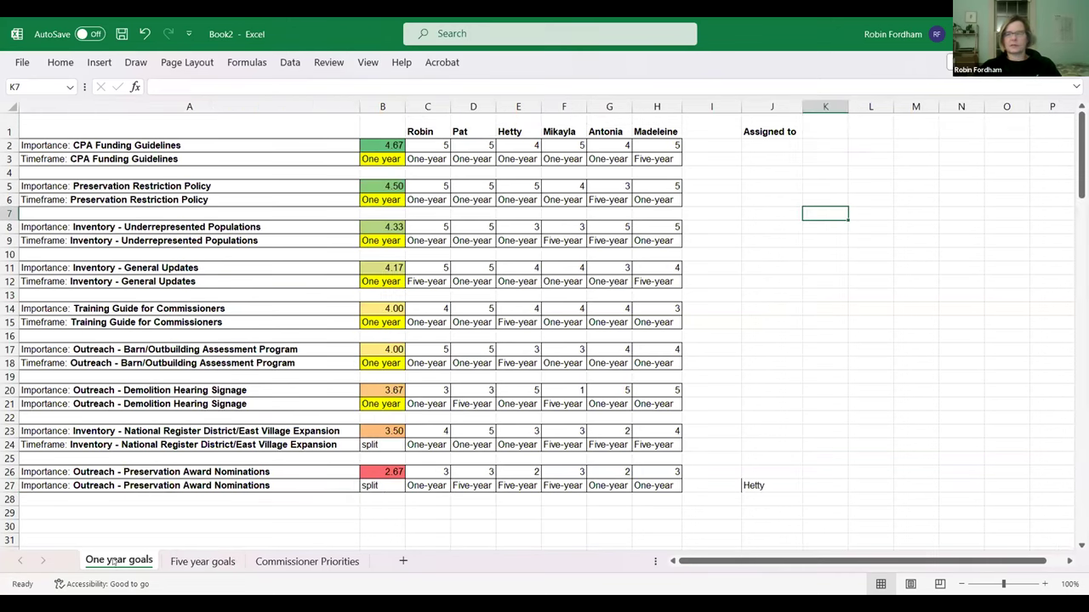
click(184, 512)
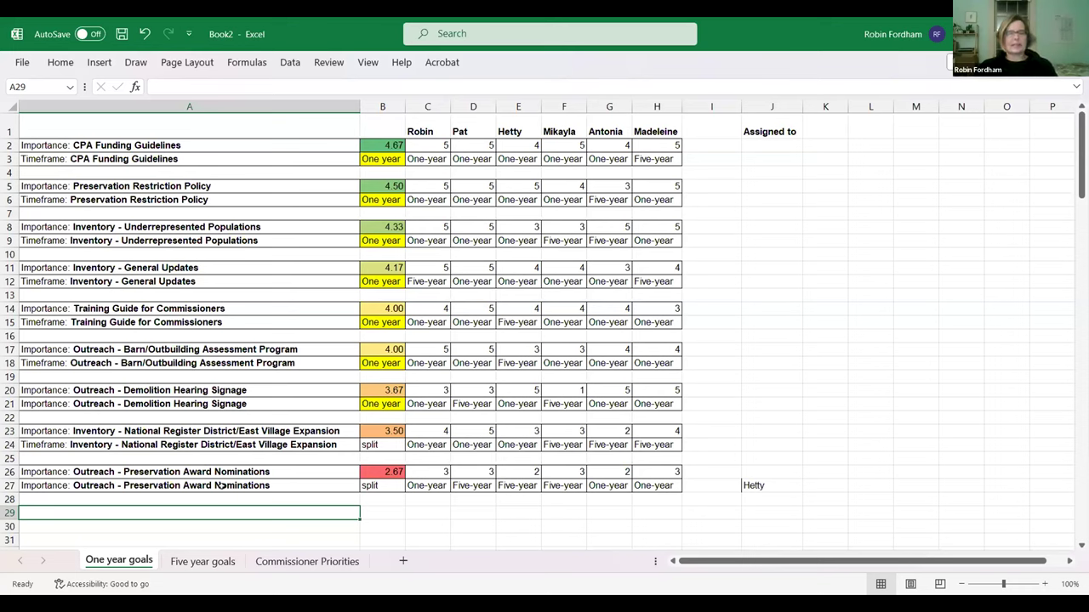
click(301, 563)
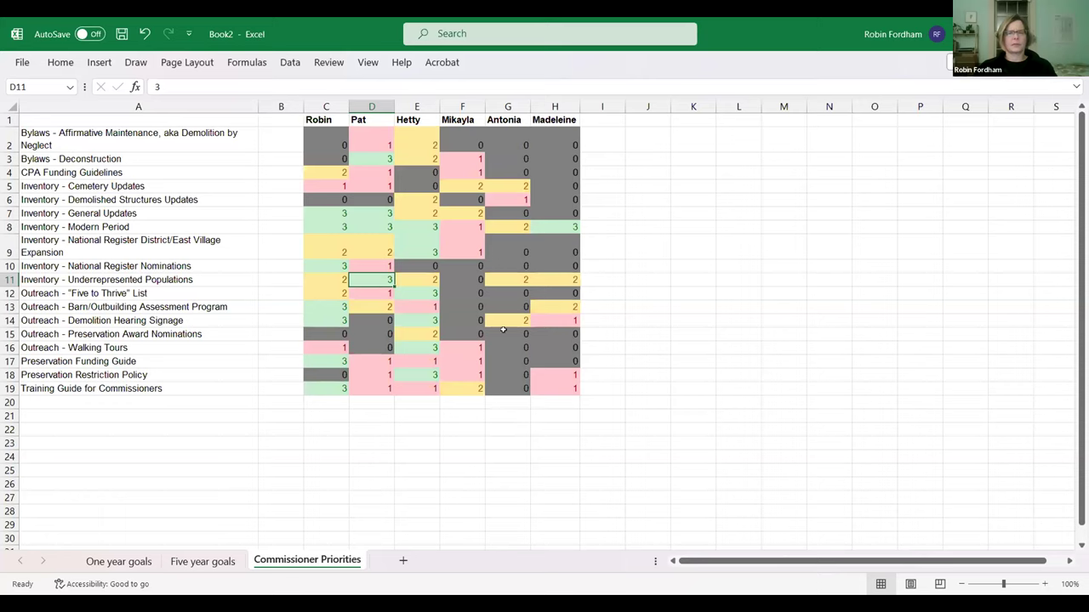
Step: Check the commissioners' scores for Training Guide for Commissioners and Preservation Restriction Policy on the Commissioner Priorities sheet
click(174, 389)
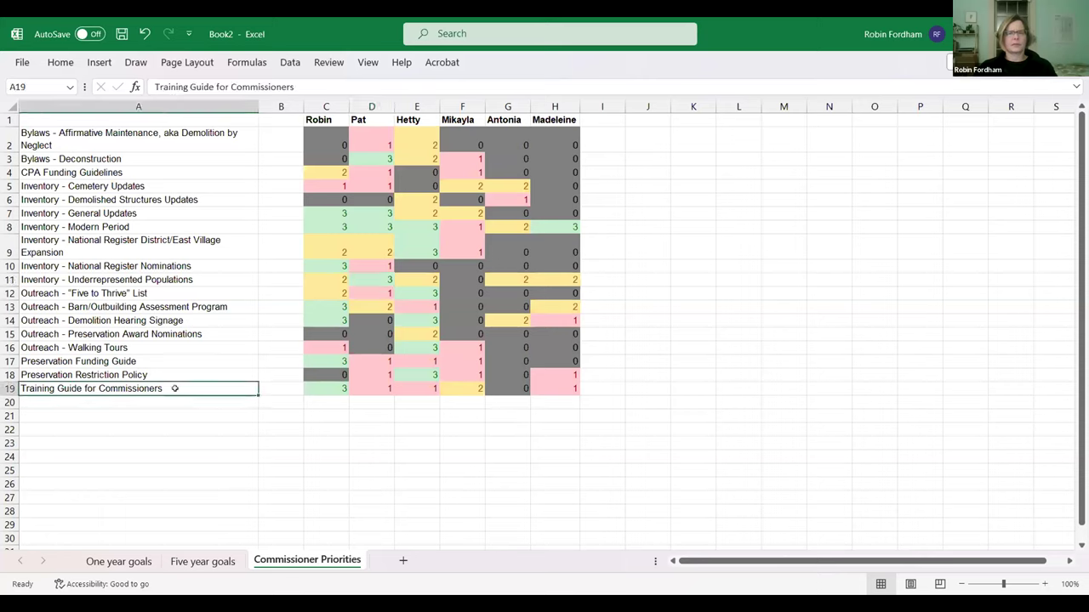
click(176, 374)
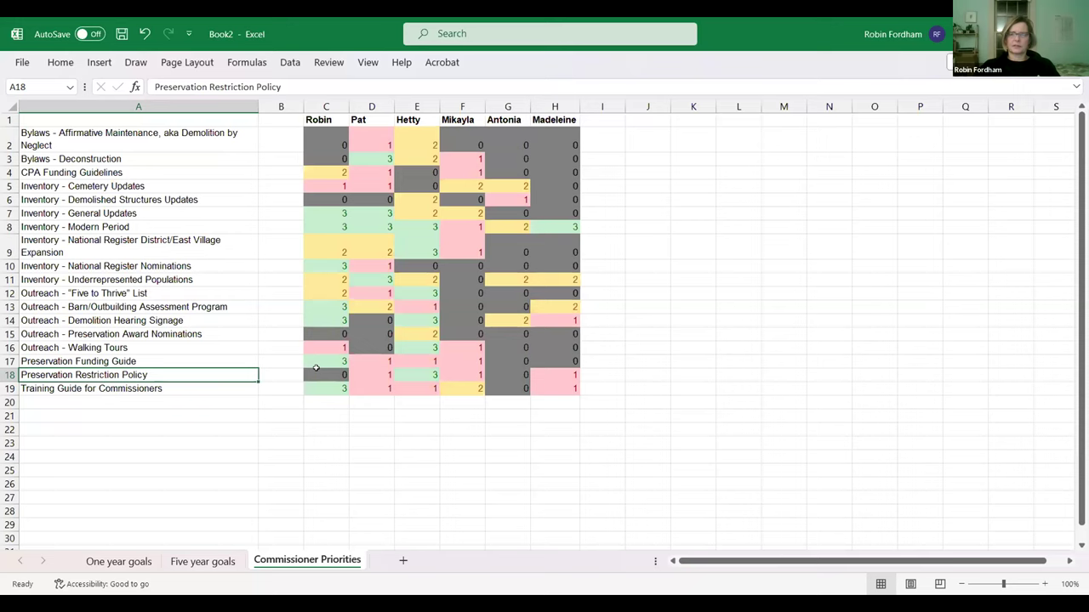
click(152, 388)
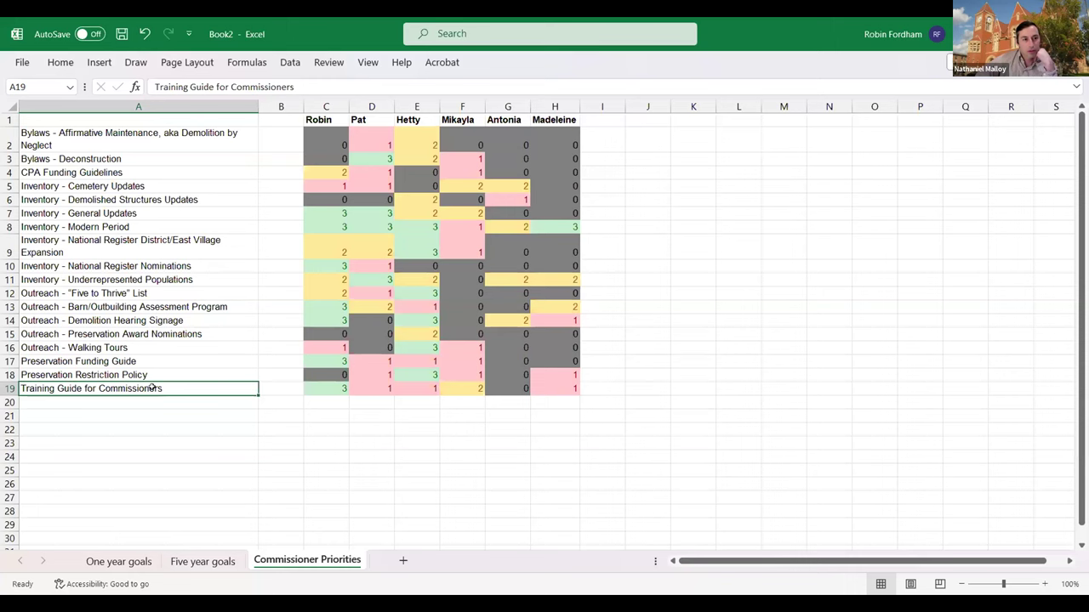
Step: Enter the responsible person's first name in J5 of the One year goals sheet for Preservation Restriction Policy
click(119, 563)
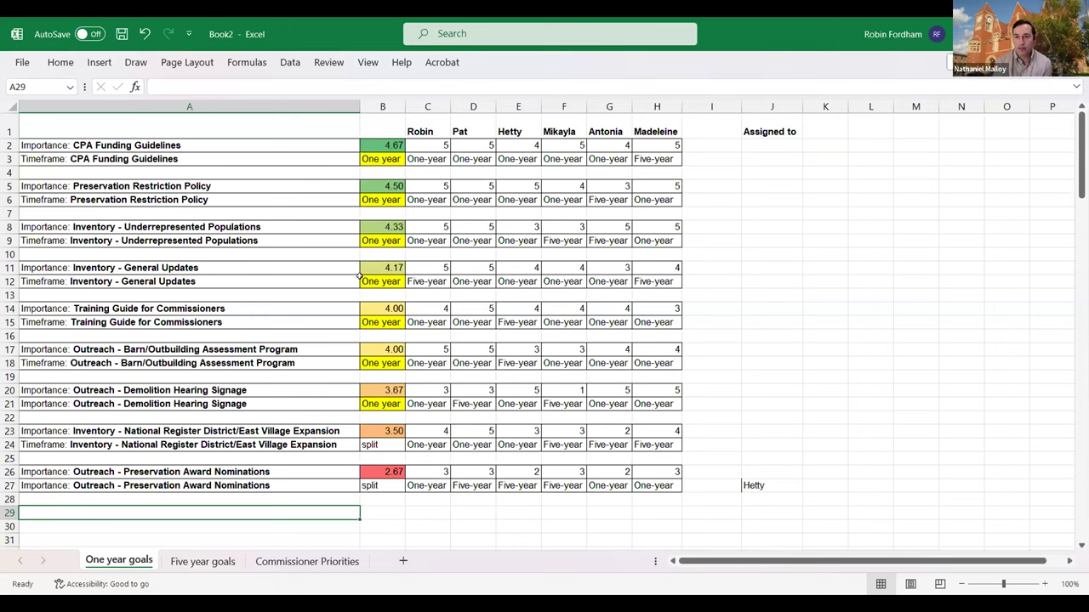
click(756, 183)
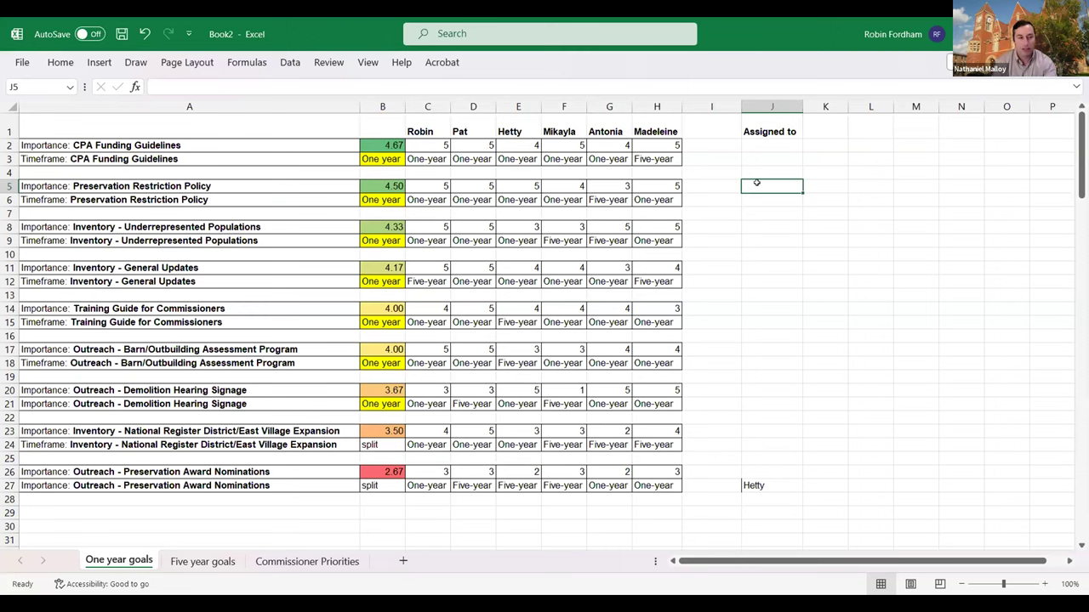
text(Nate)
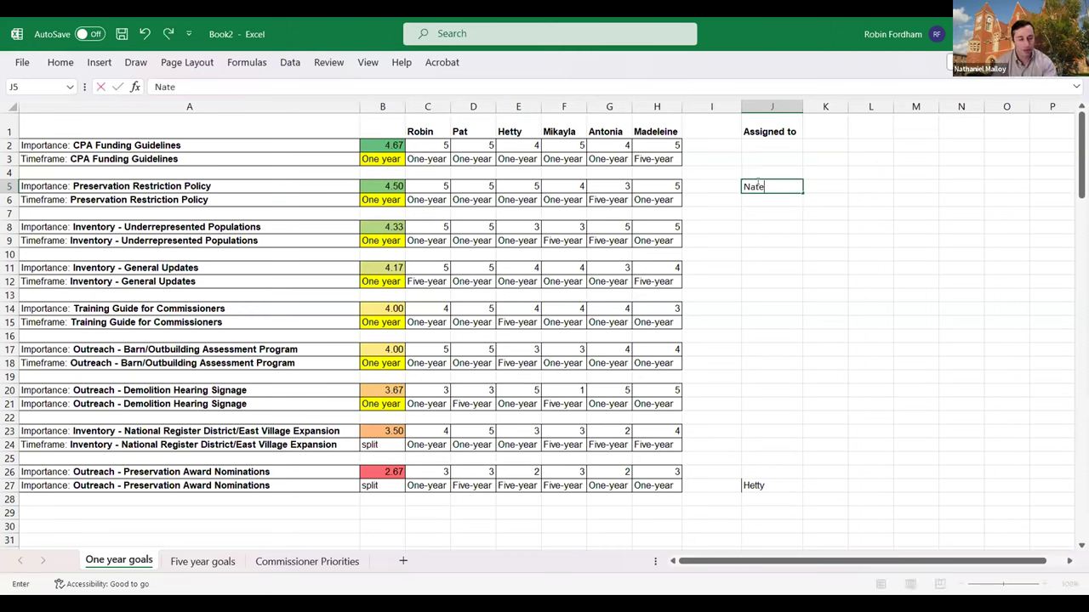
key(Return)
click(756, 186)
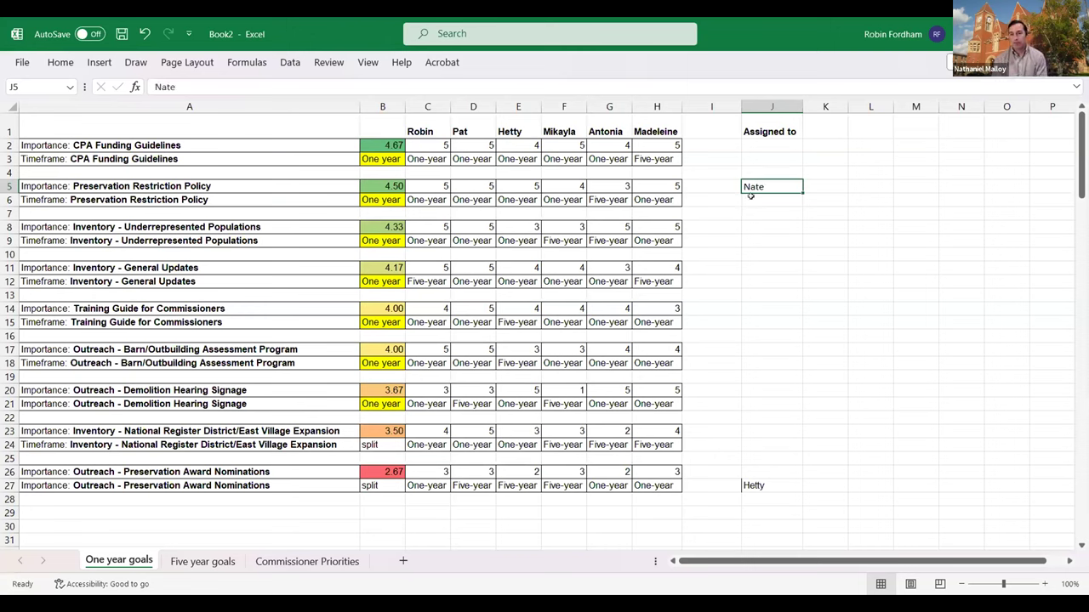
click(755, 224)
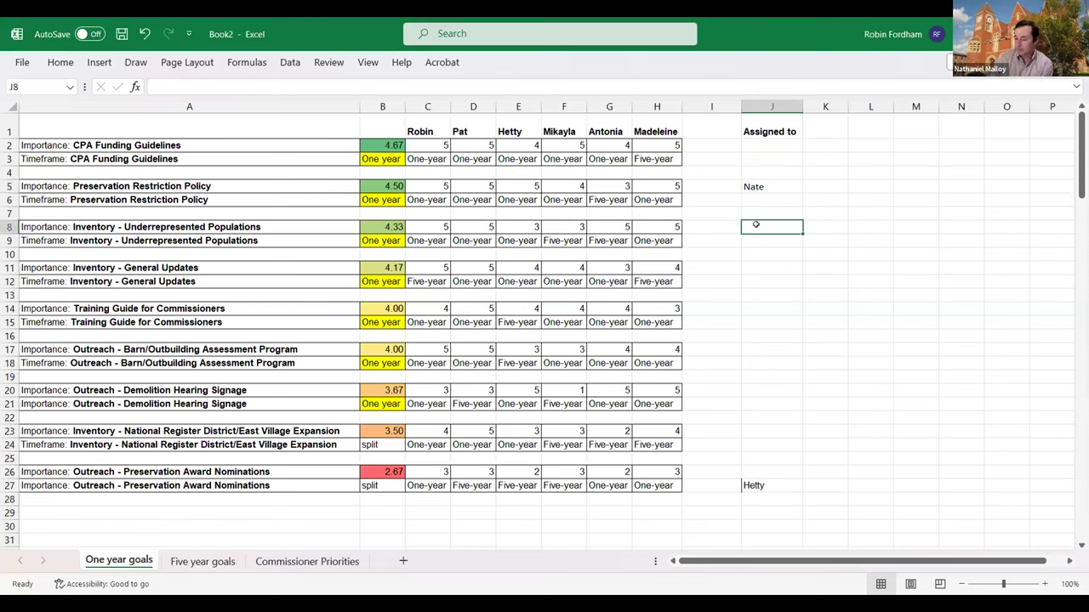
click(787, 180)
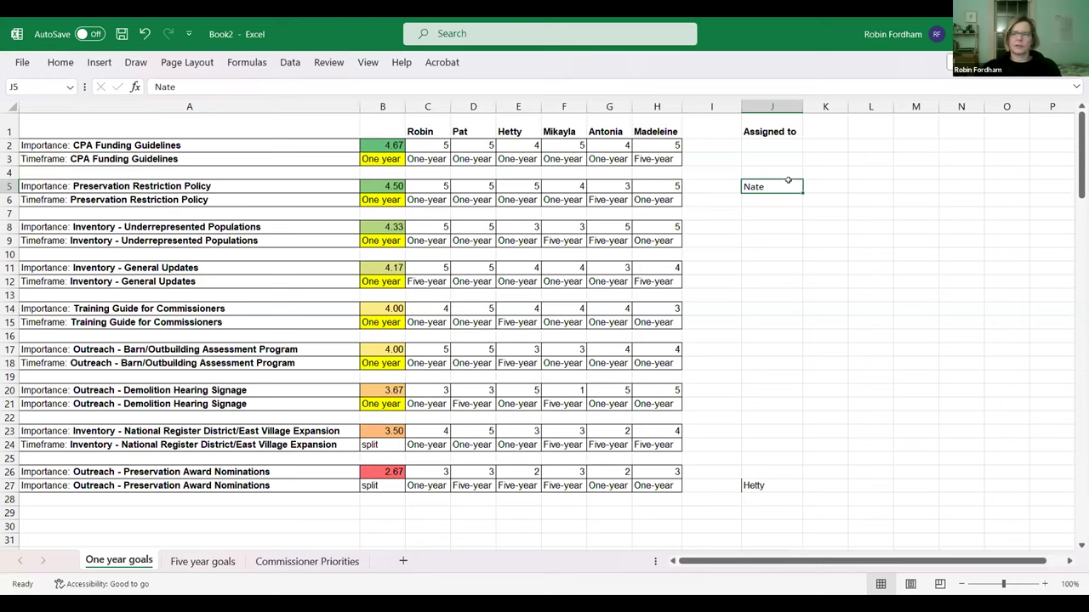
click(770, 227)
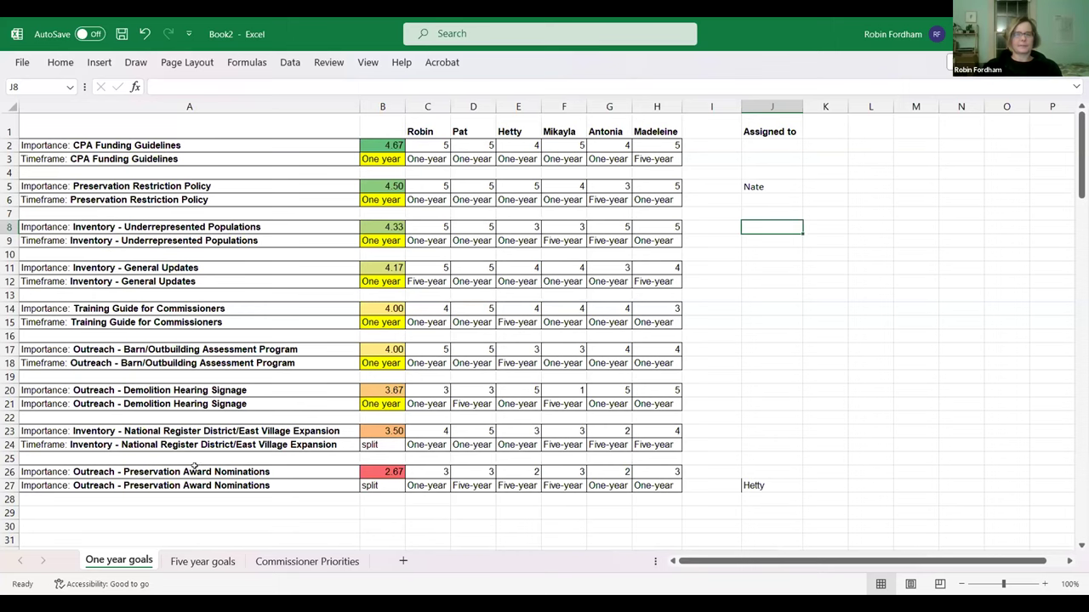
Step: Start saving the workbook as a new file in the Amherst Town > Historical Commission folder of the personal OneDrive
click(22, 62)
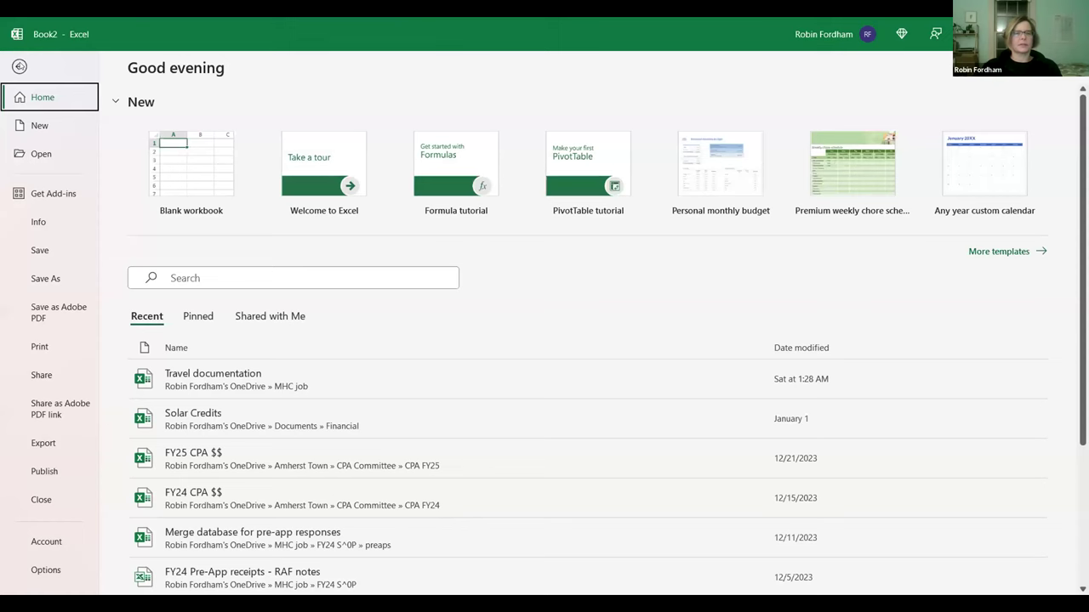
click(52, 279)
click(213, 237)
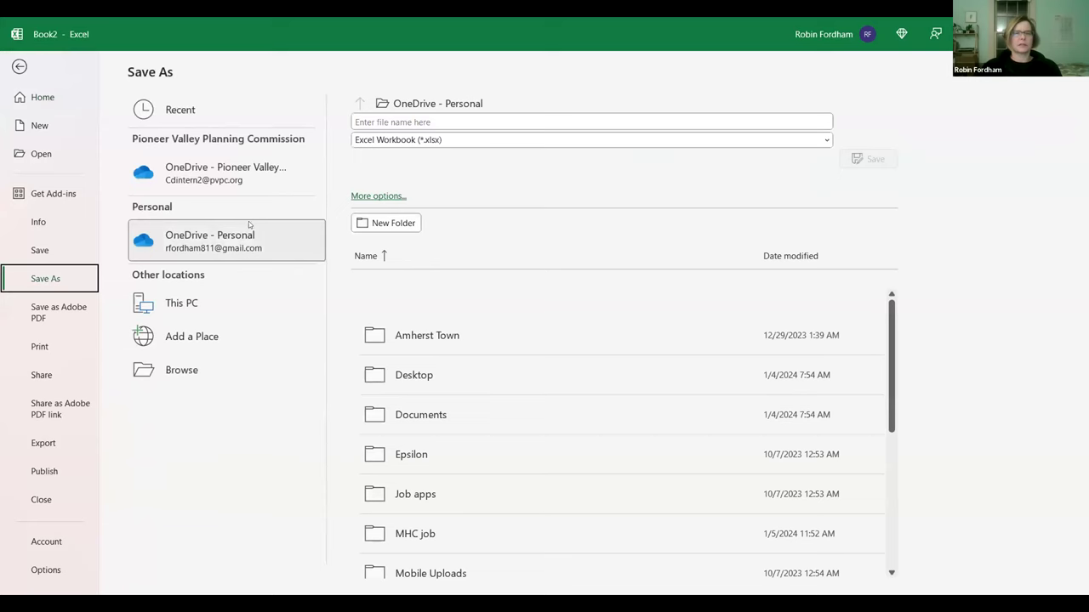
click(472, 338)
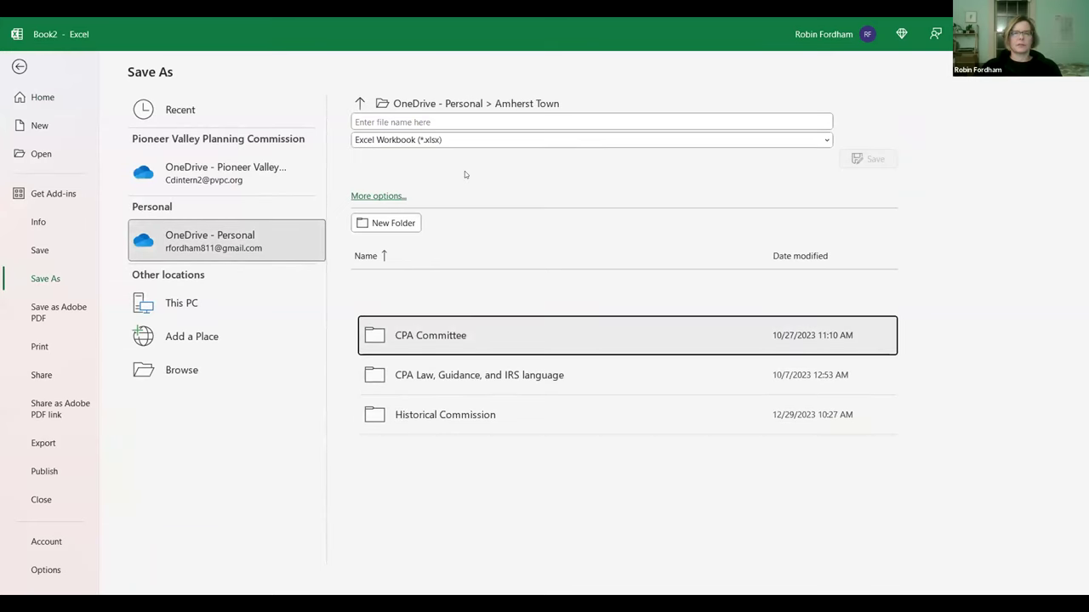
click(449, 416)
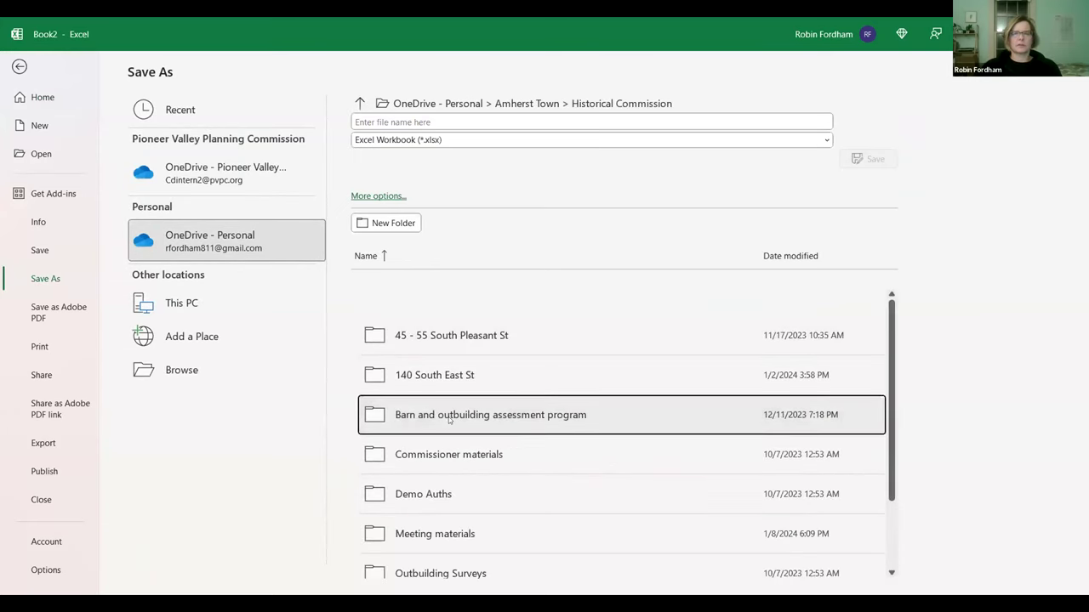
scroll(480, 450, down, 1)
scroll(482, 455, down, 1)
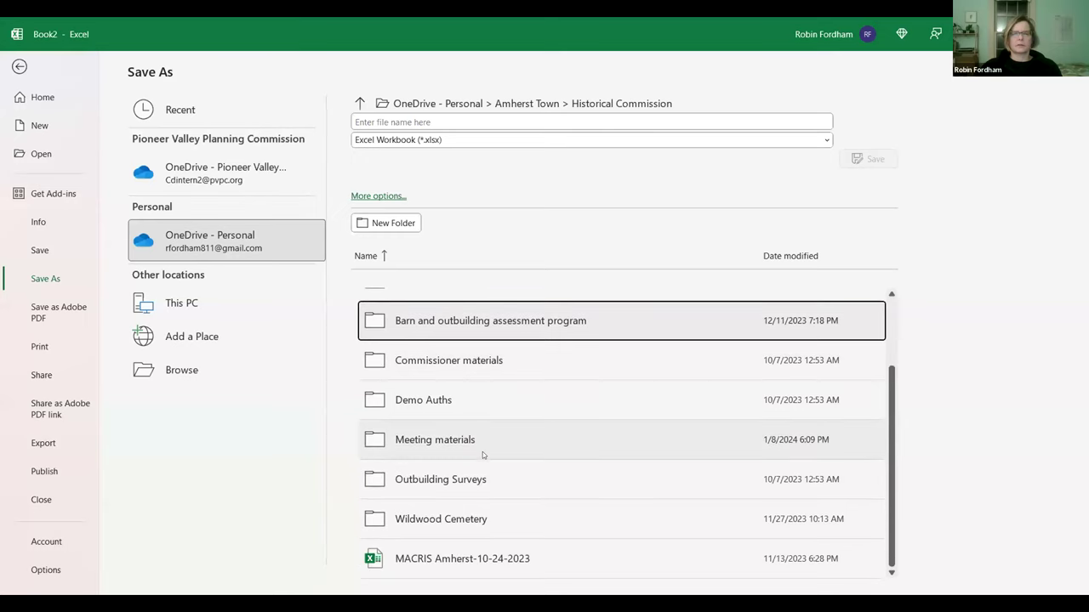
scroll(482, 451, up, 3)
Step: Enter the workbook's file name, beginning "One and Five Year goals for the Commiss"
click(451, 121)
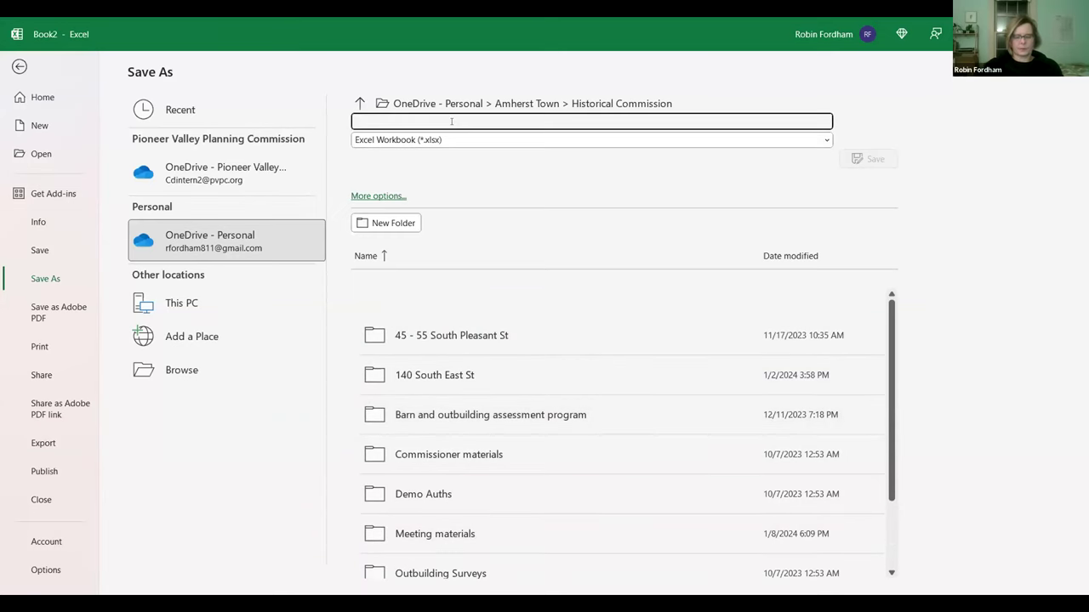
text(One and Give)
key(BackSpace)
key(BackSpace)
key(BackSpace)
key(BackSpace)
key(shift+Tab)
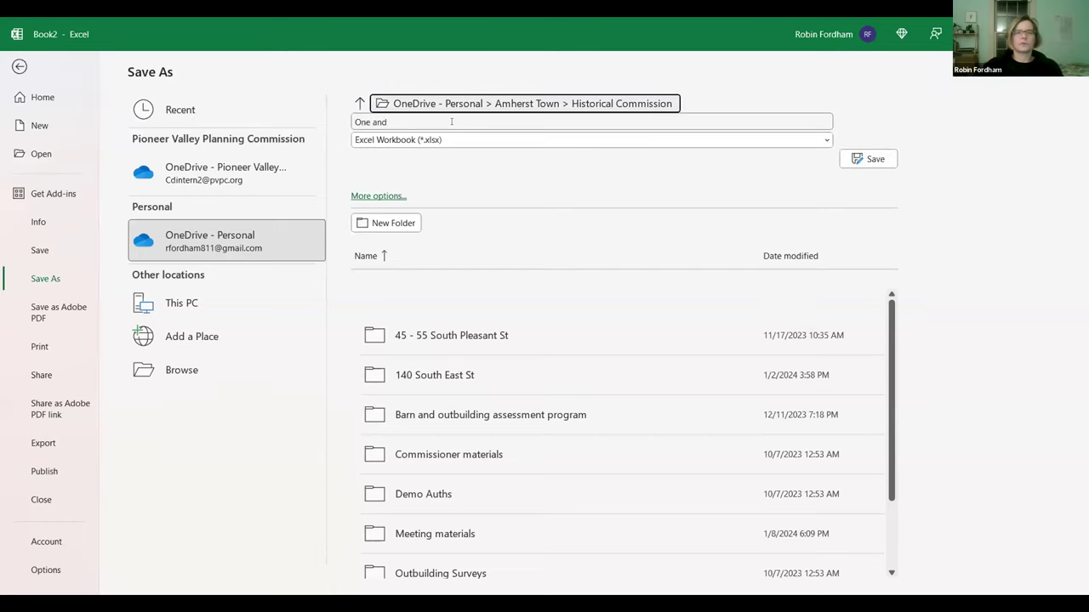
key(Tab)
key(End)
text(Five Year )
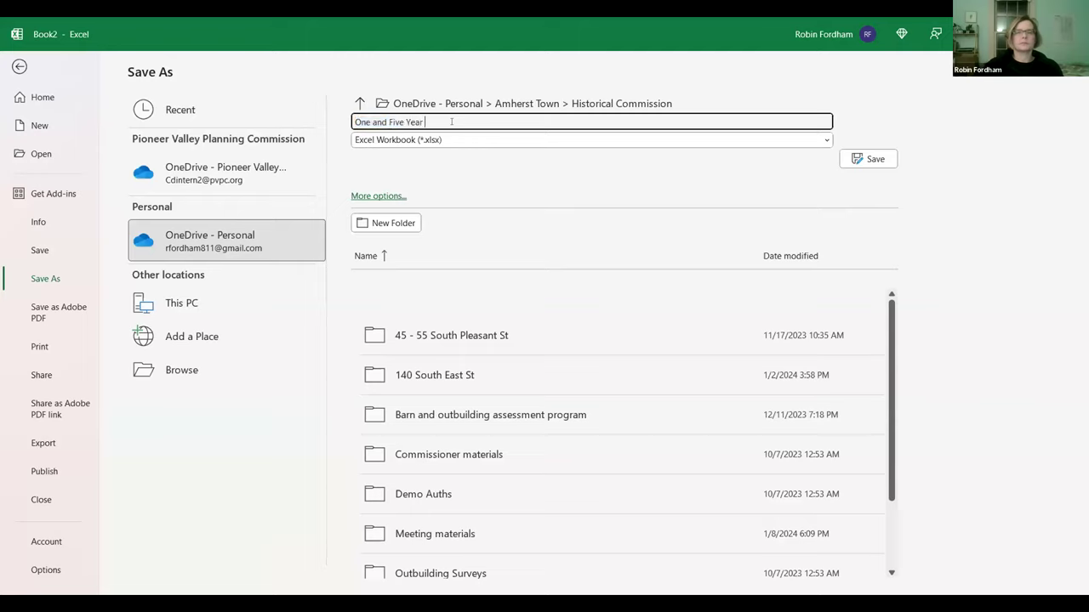
text(gal)
key(BackSpace)
key(BackSpace)
text(oals for the )
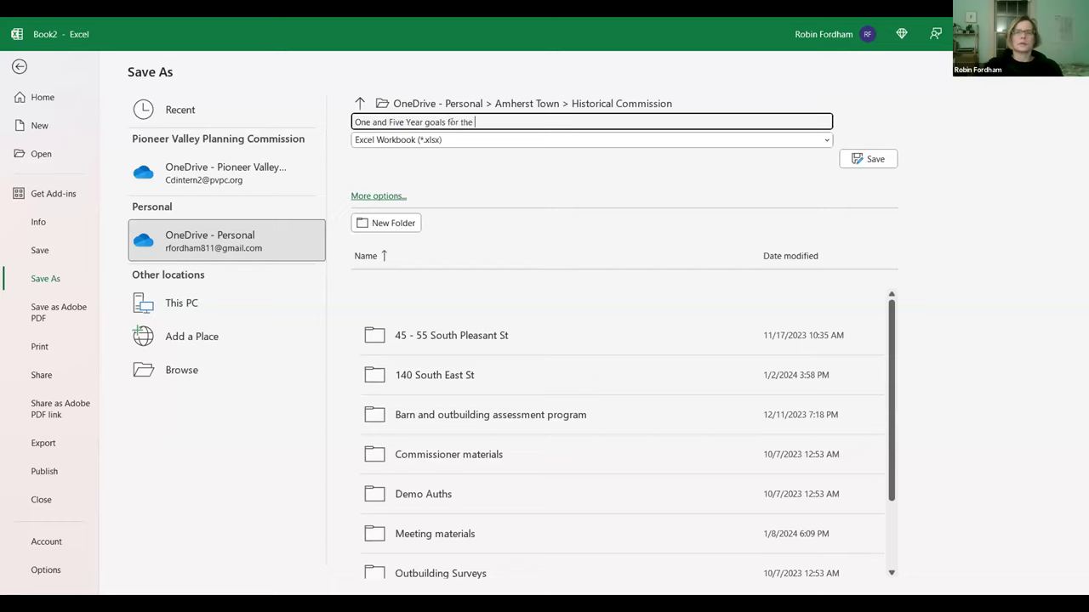
text(Commiss)
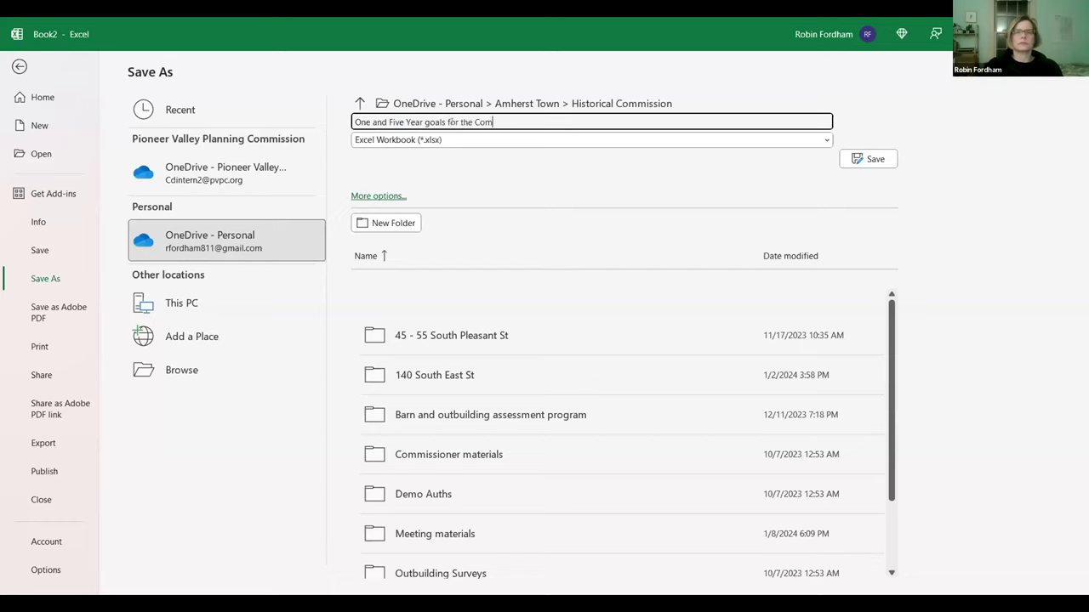
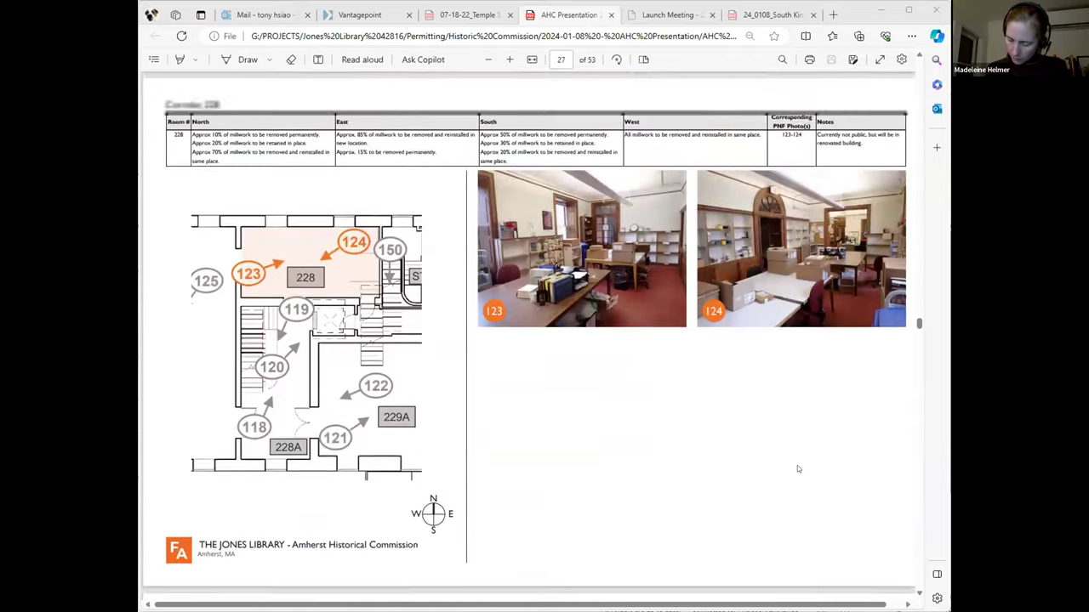
Step: In the AHC Presentation PDF in Edge, examine the millwork table, plan and photos for Technology Specialist, 226, and the page before it
scroll(796, 477, up, 5)
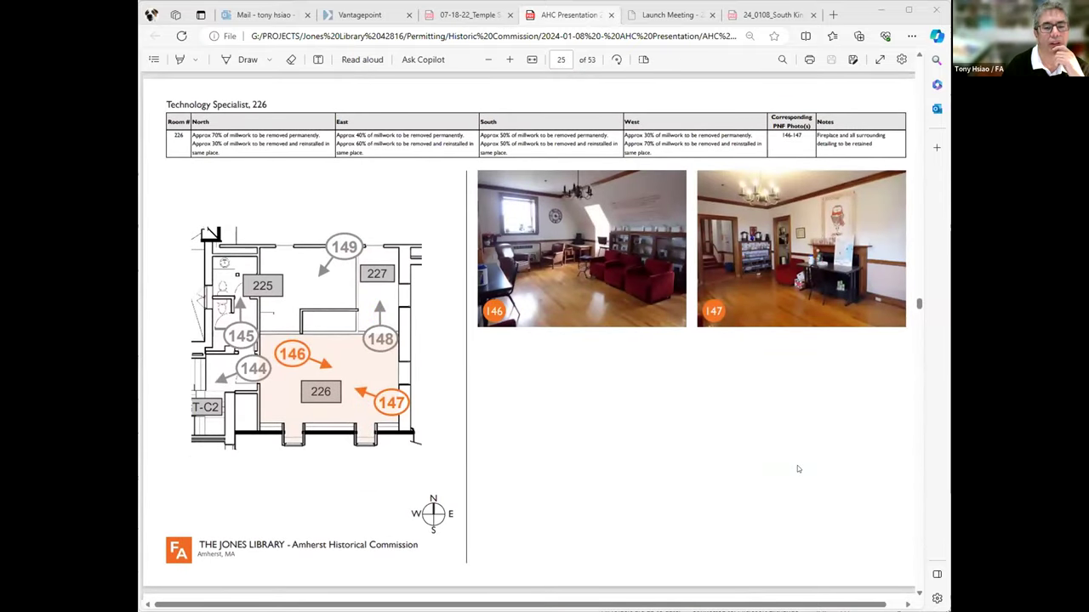
scroll(797, 469, up, 3)
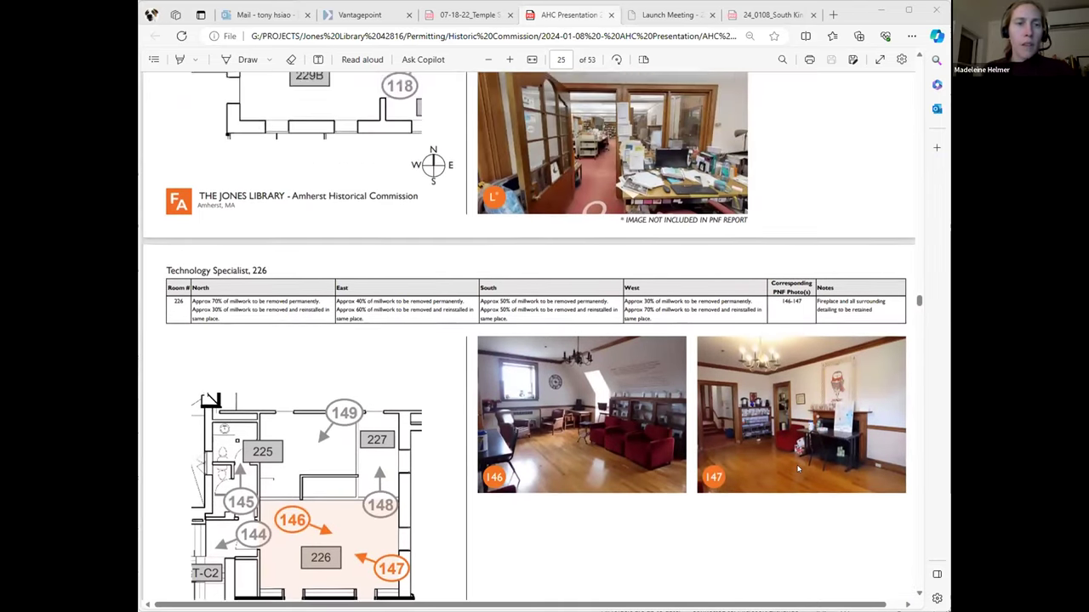
scroll(797, 469, down, 3)
scroll(797, 468, up, 5)
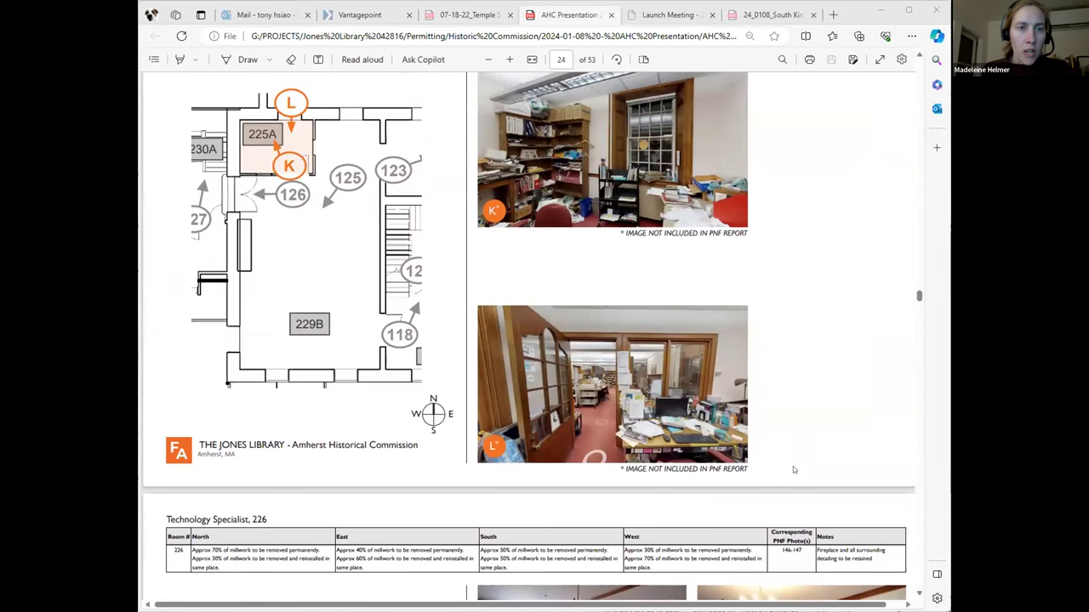
scroll(792, 470, down, 4)
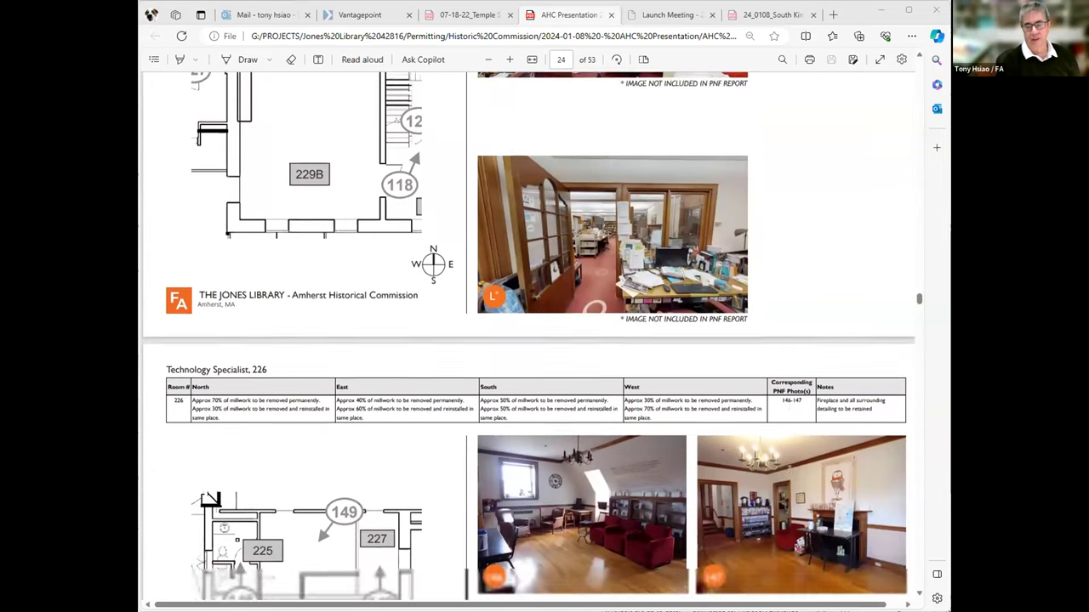
scroll(788, 468, down, 3)
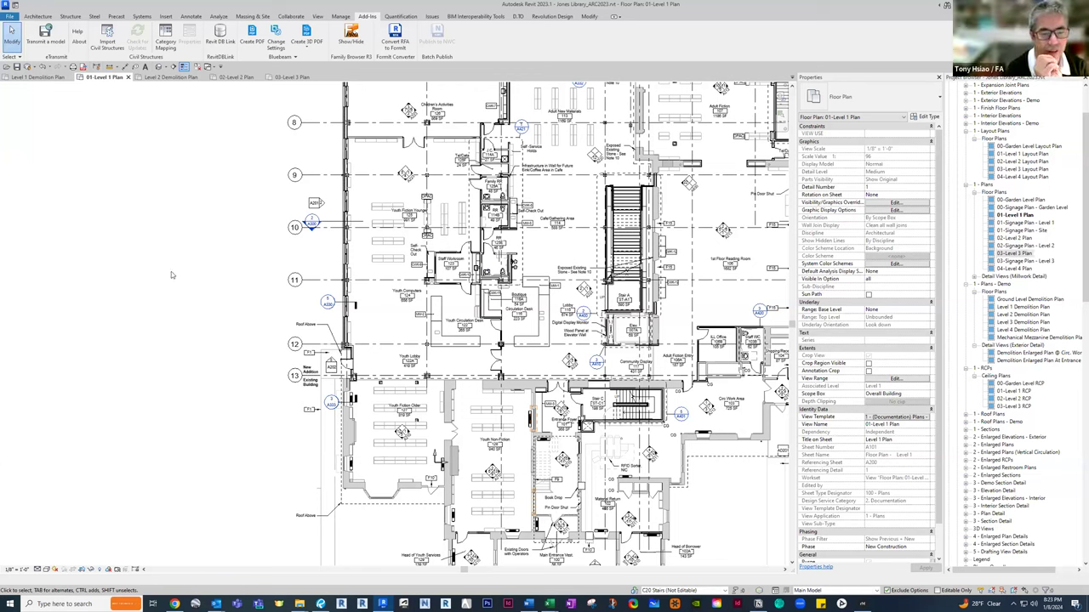
Step: In Revit, open the 02-Level 2 Plan and examine the adult reading rooms, offices and Technology Specialist area
scroll(181, 291, down, 2)
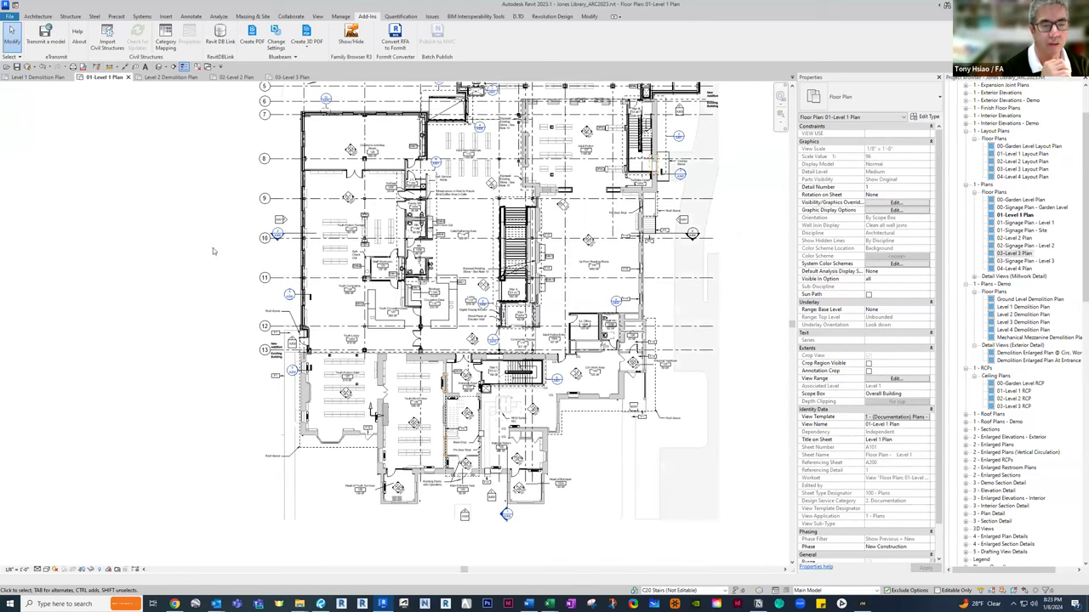
click(237, 76)
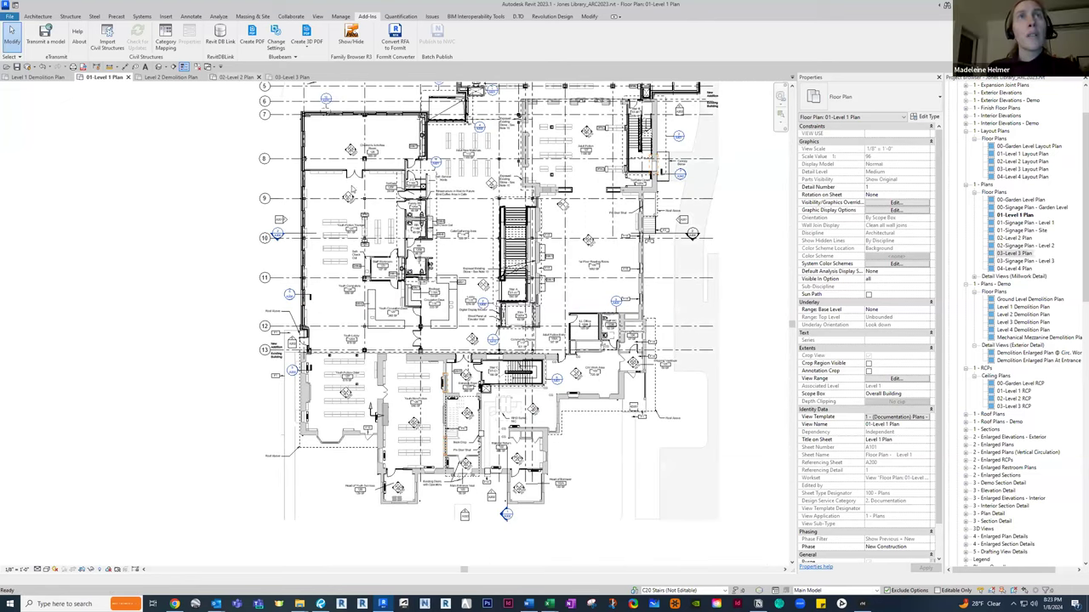
middle_drag(566, 375, 448, 284)
scroll(481, 380, up, 2)
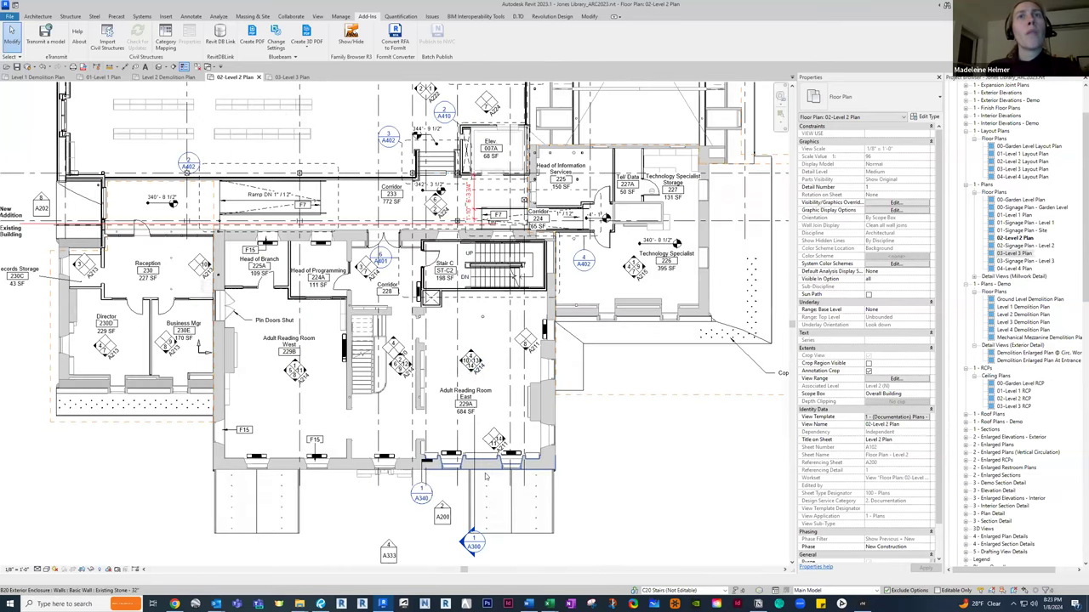
scroll(479, 454, up, 1)
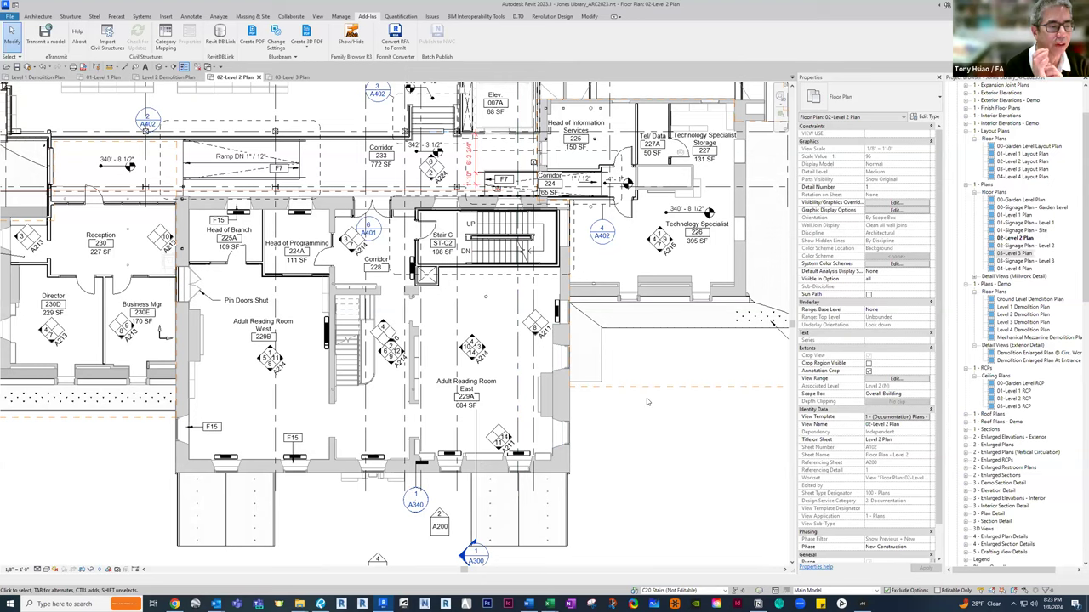
middle_drag(677, 446, 635, 505)
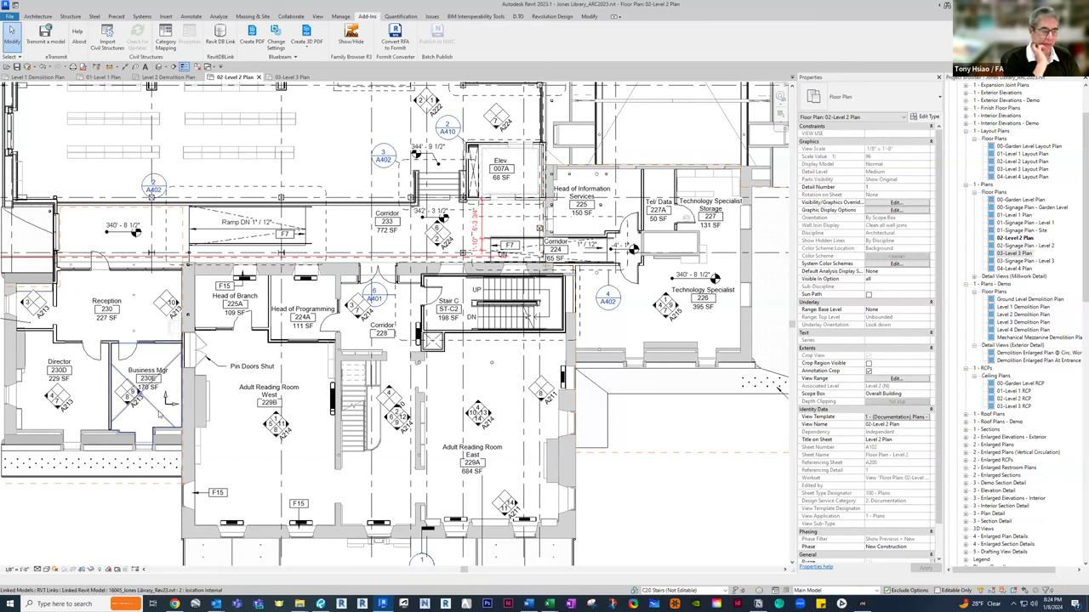
Step: Open the 03-Level 3 Plan and examine its meeting room, staff rooms, stair and elevator up close
click(298, 76)
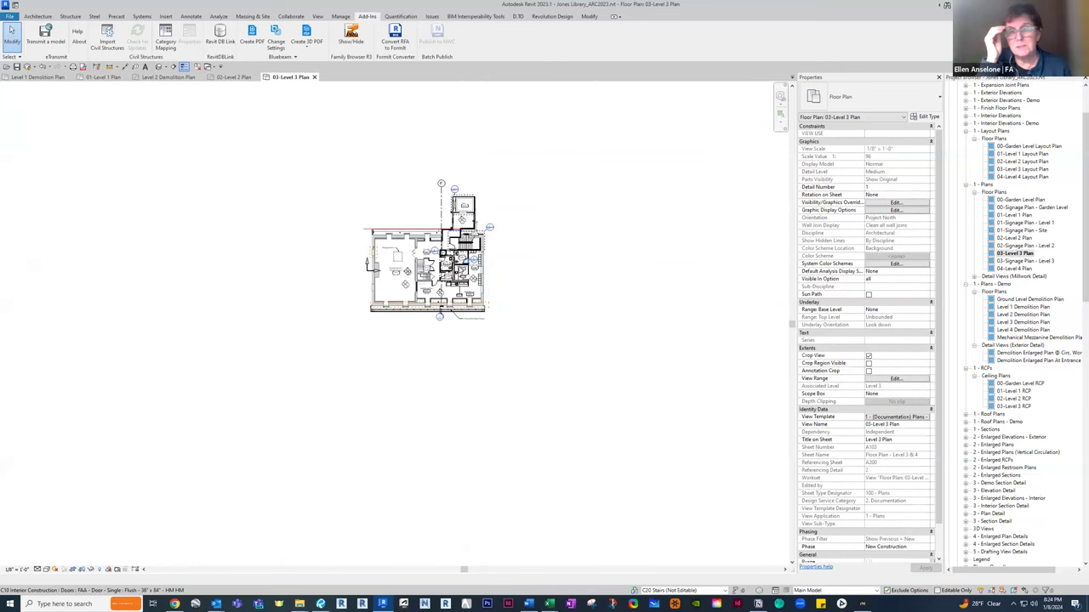
scroll(470, 277, up, 3)
middle_drag(598, 345, 605, 401)
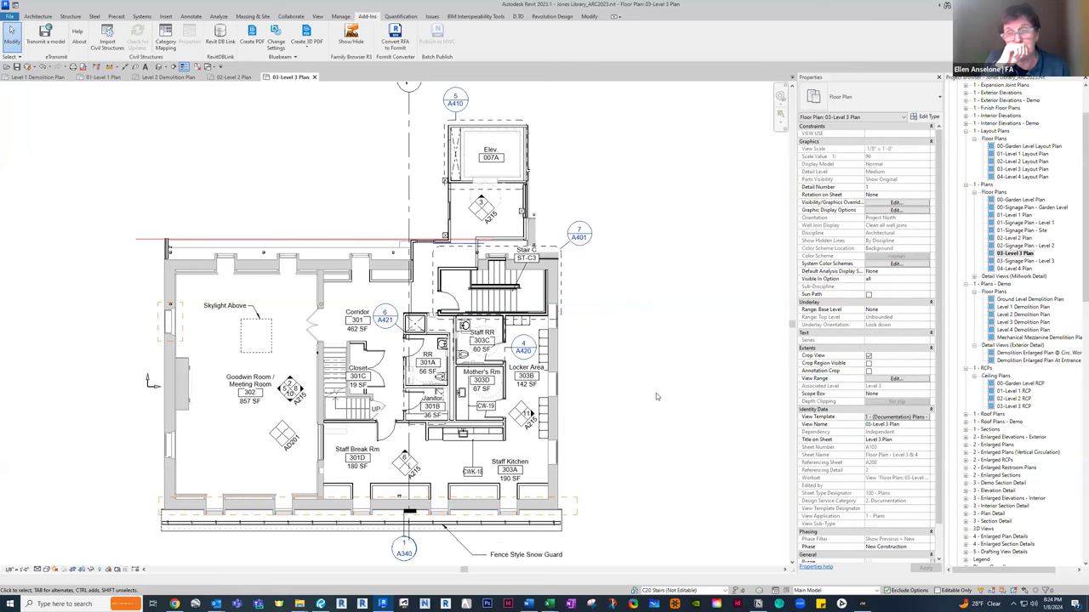